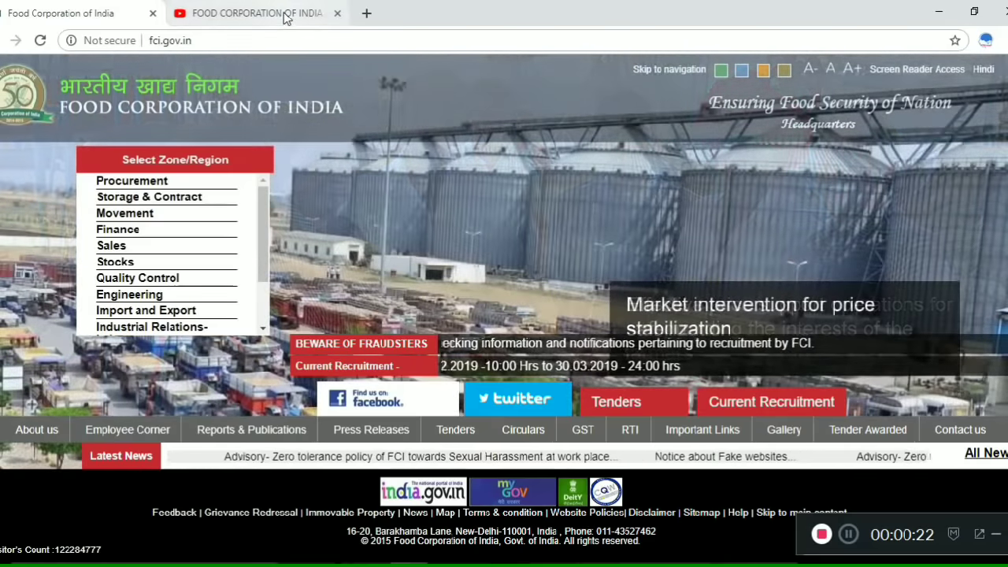
Pause the FCI recruitment video on YouTube and close its tab, returning to fci.gov.in
click(286, 16)
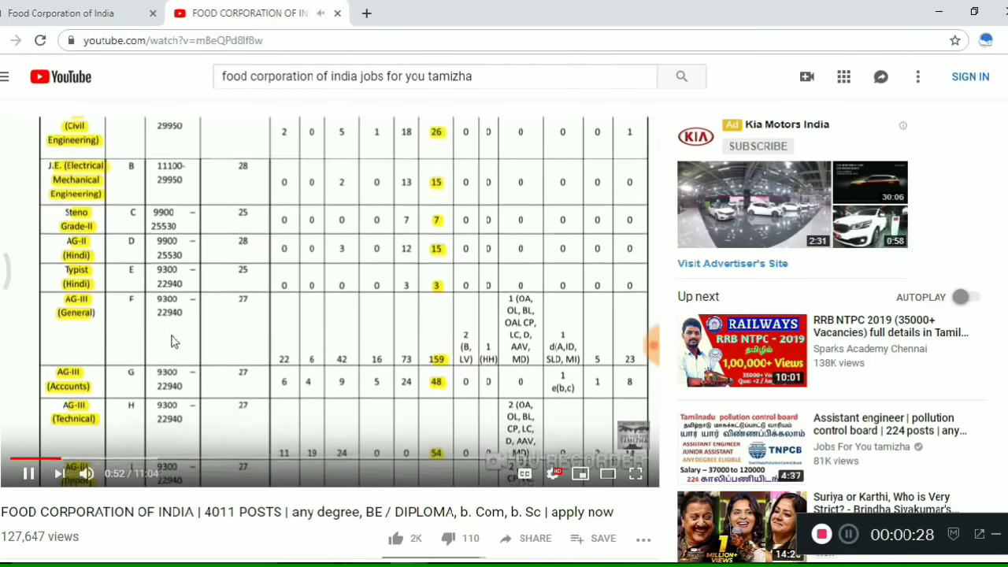
click(202, 362)
scroll(200, 370, down, 1)
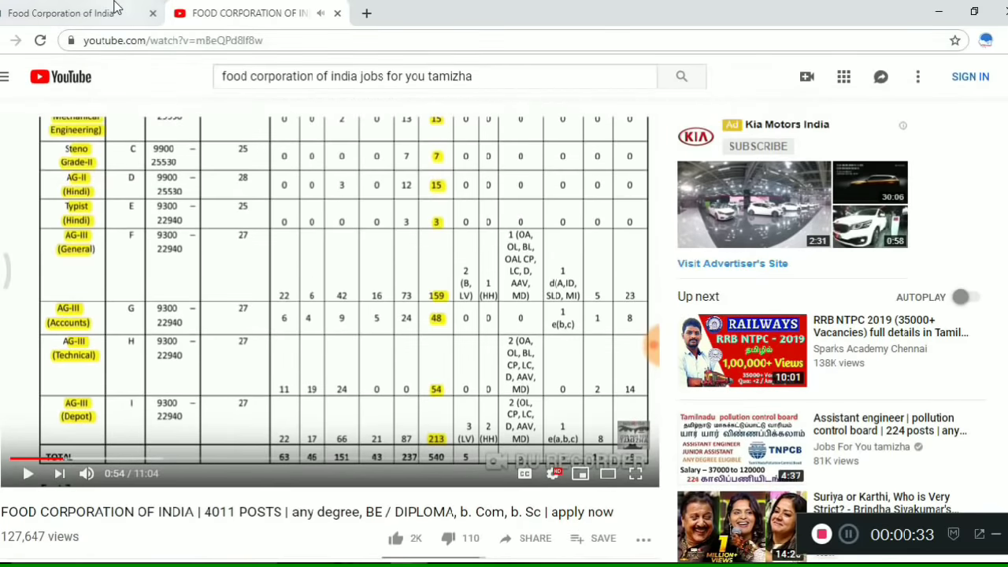
click(114, 7)
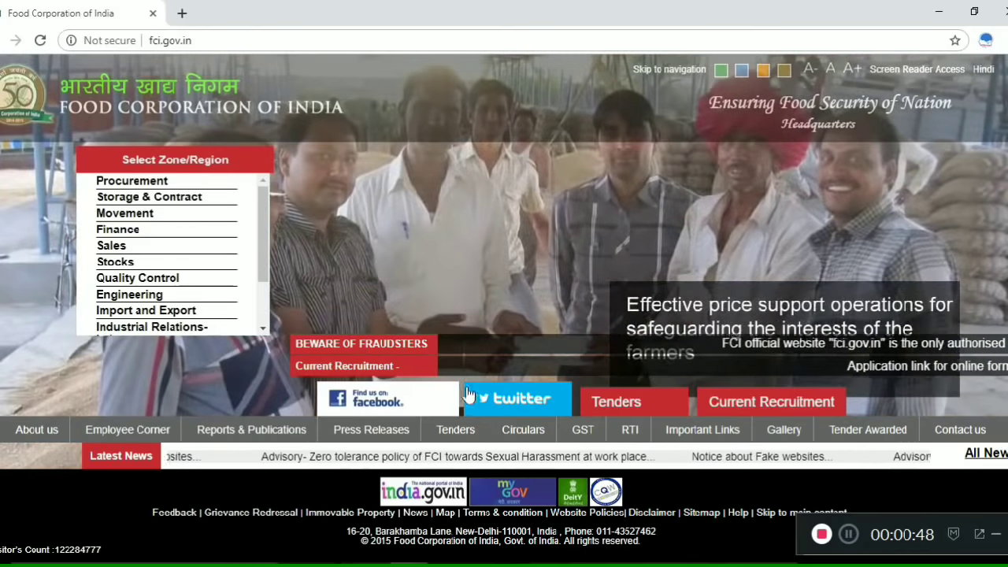
Go to Current Recruitment on the FCI site and open the South Zone page
click(782, 403)
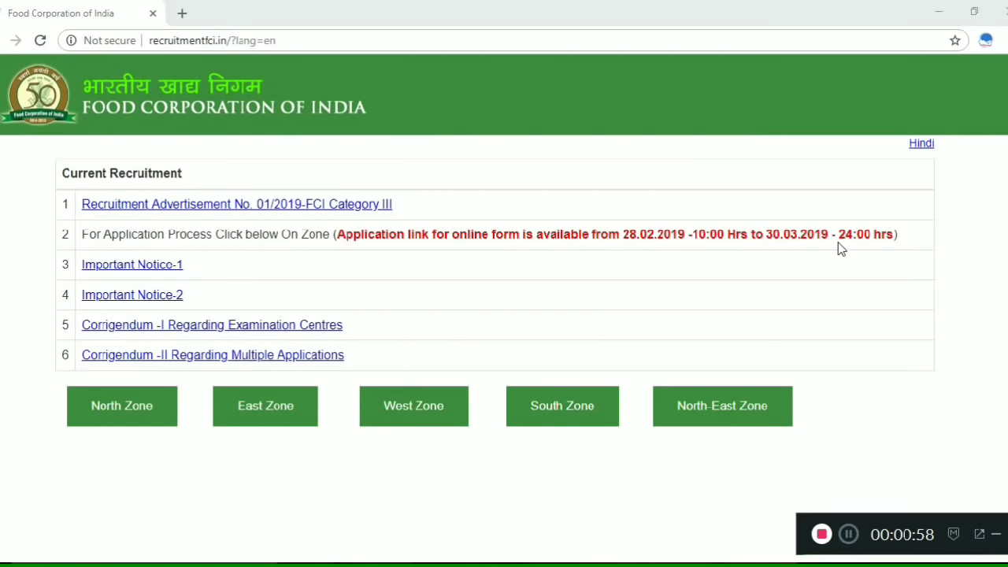
scroll(197, 283, down, 1)
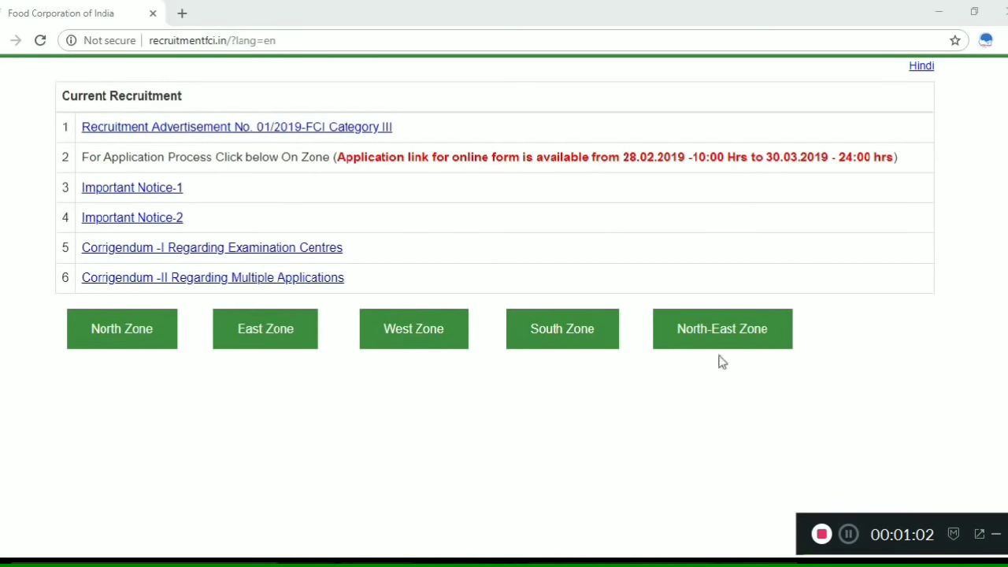
click(577, 332)
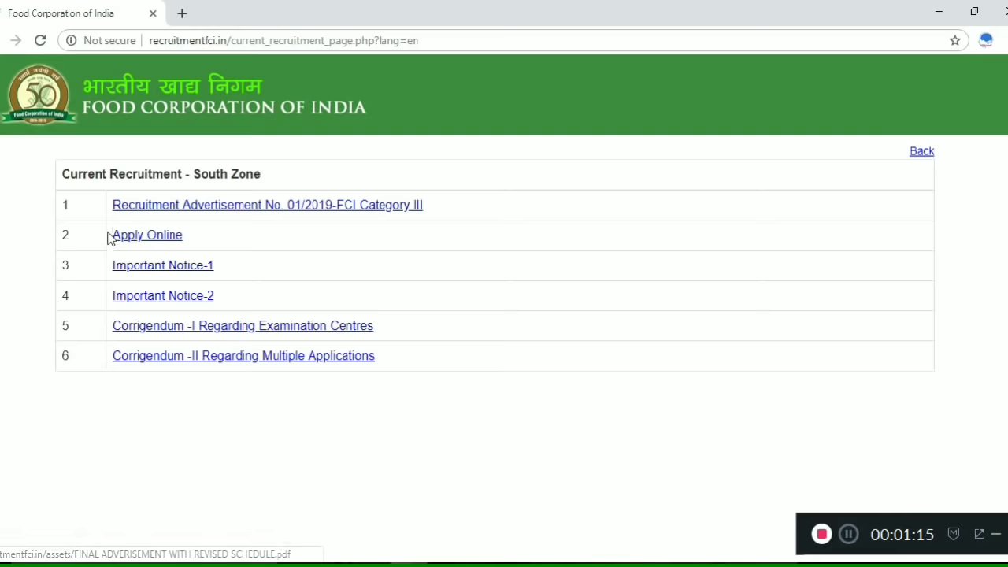
Open the Apply Online IBPS portal for FCI recruitment in a new tab and review it
click(171, 240)
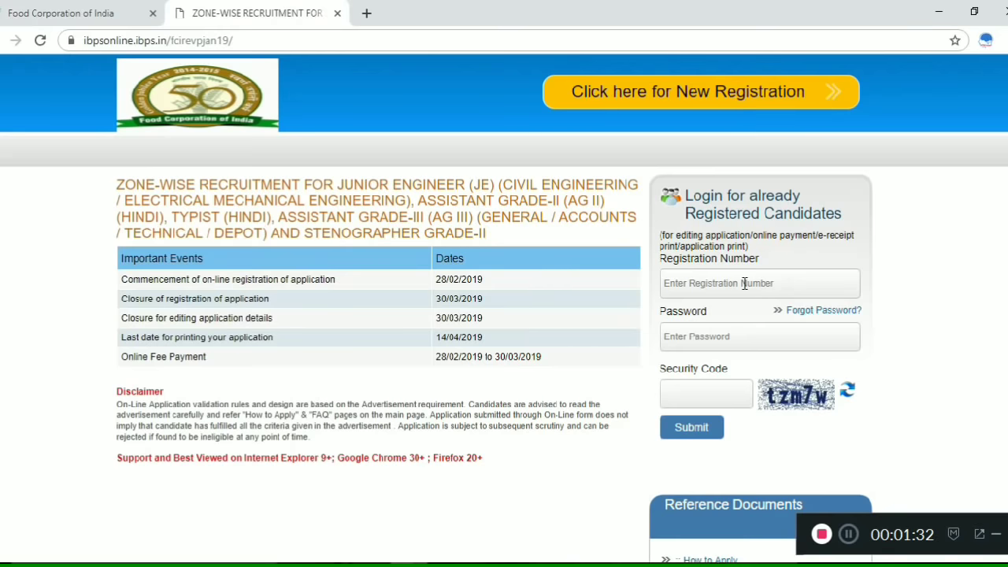
scroll(803, 366, down, 2)
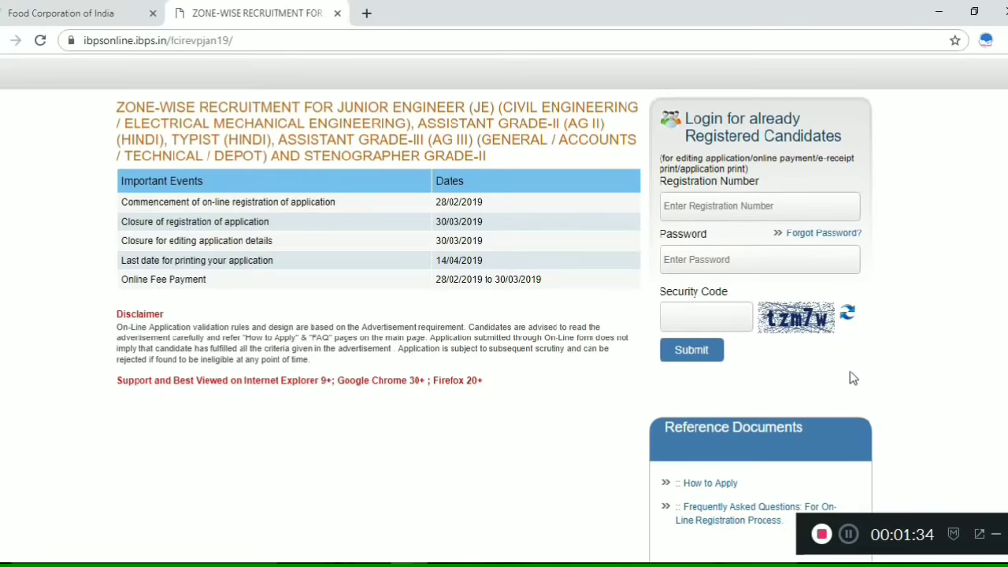
scroll(849, 370, up, 2)
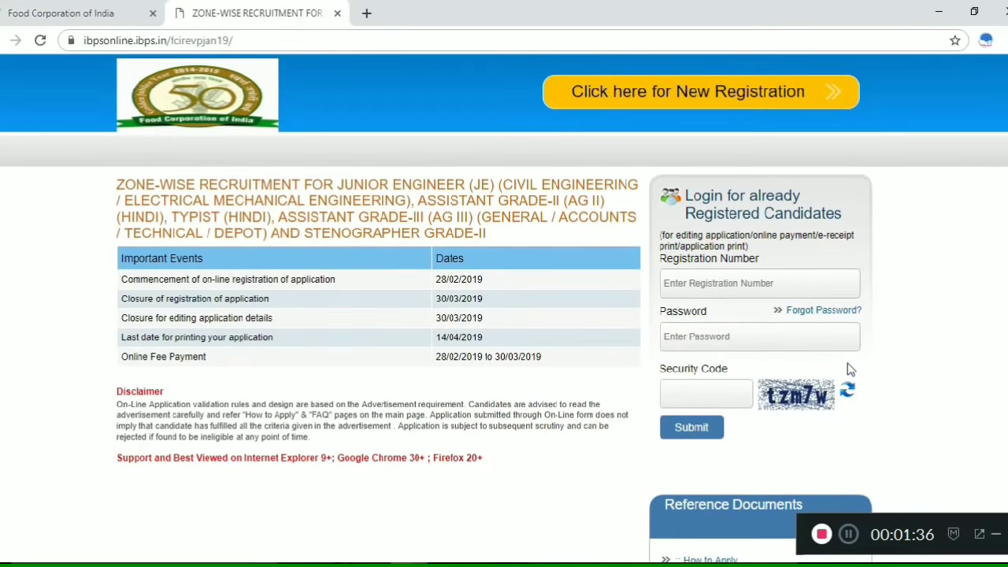
click(848, 535)
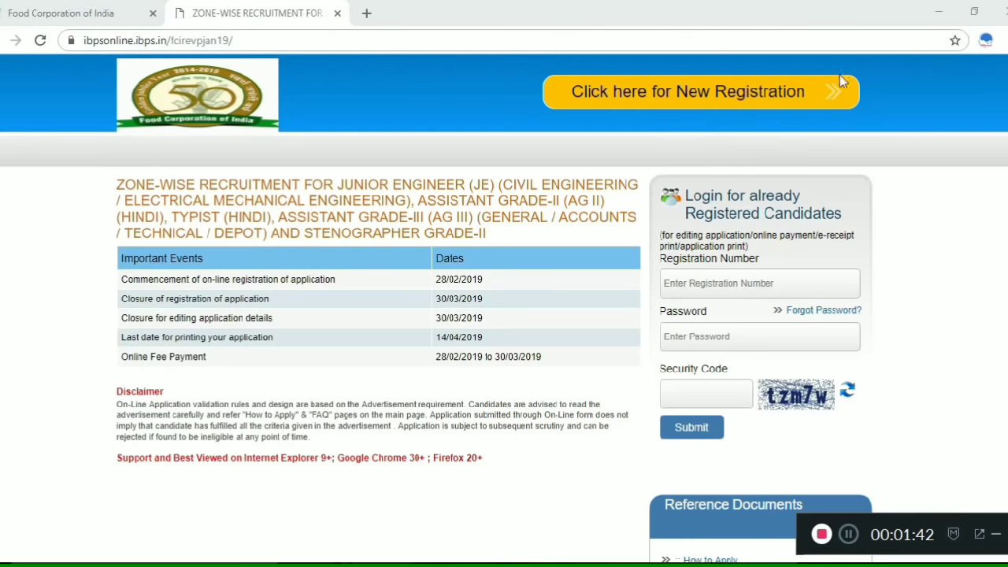
Start a new candidate registration and continue past the introductory notice
click(790, 95)
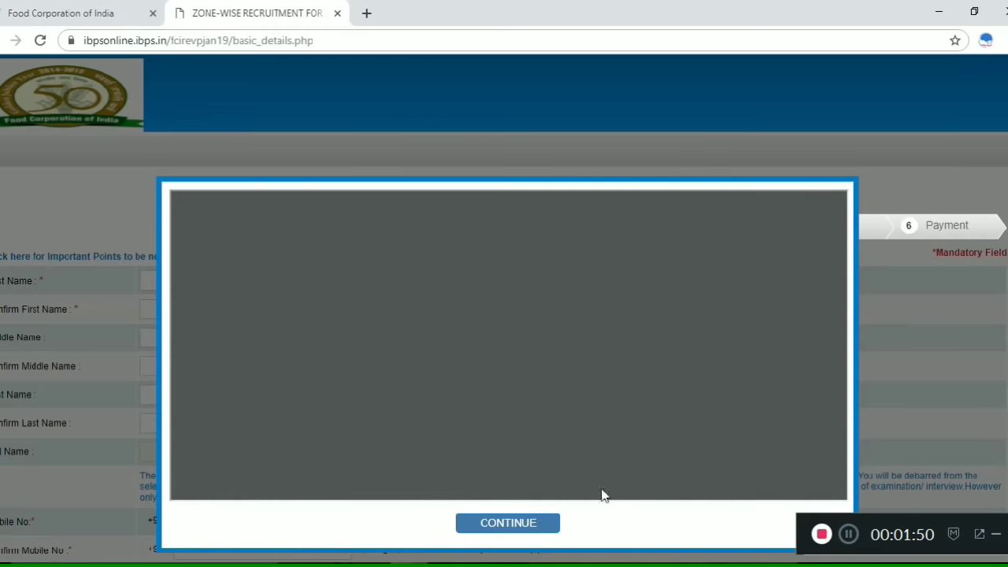
click(540, 524)
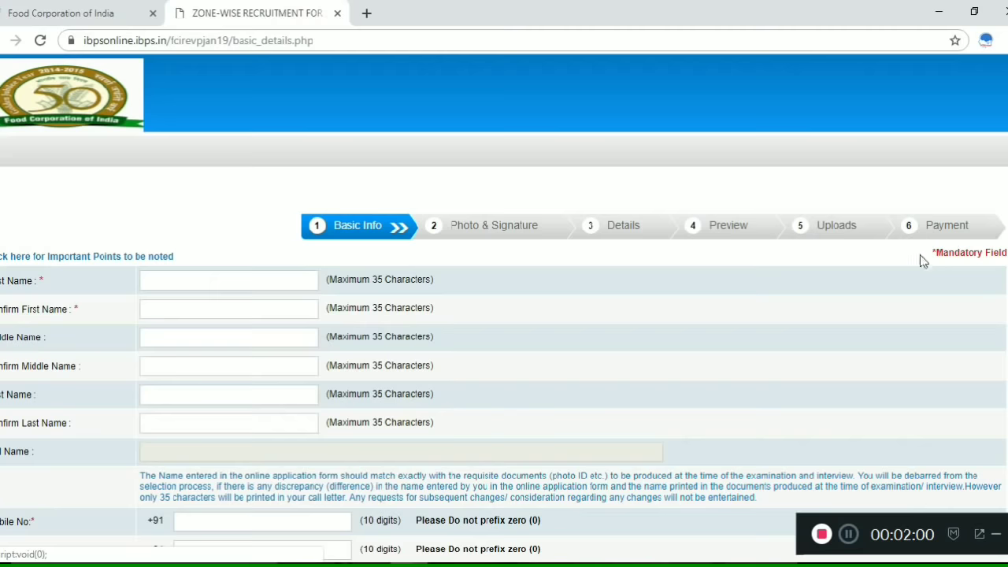
Work down the Basic Info form and choose gmail.com as the email domain
scroll(830, 314, down, 1)
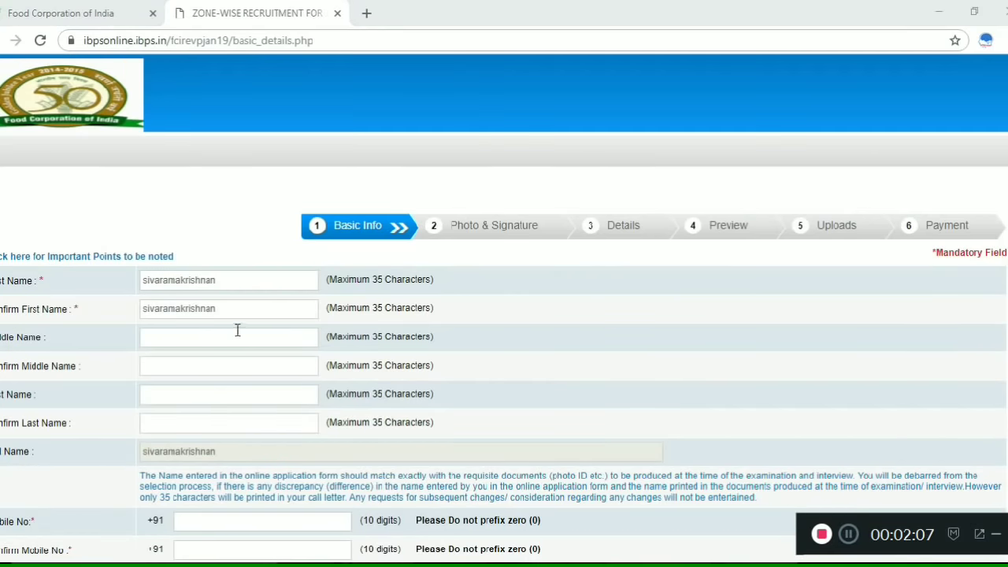
scroll(429, 293, down, 1)
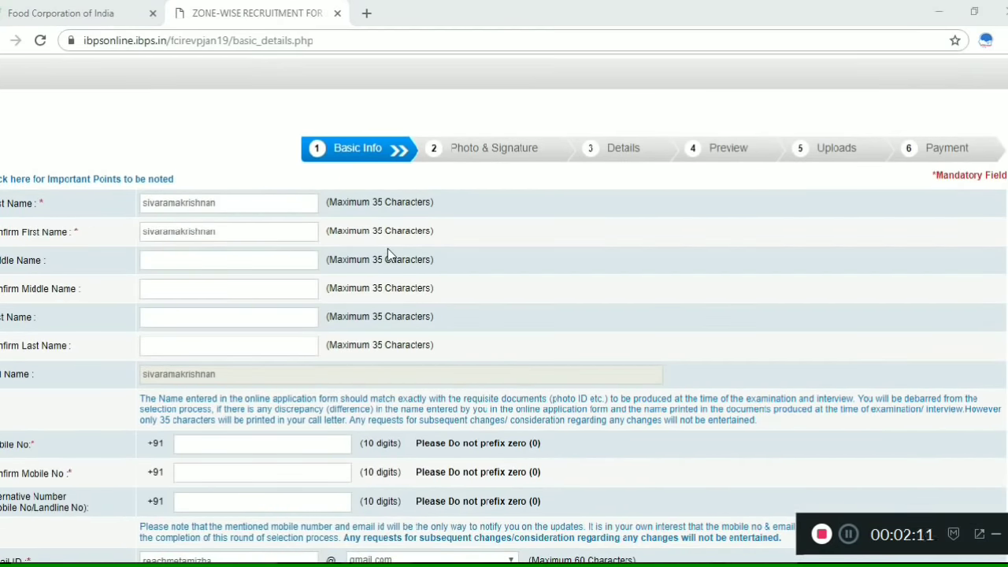
scroll(393, 298, down, 1)
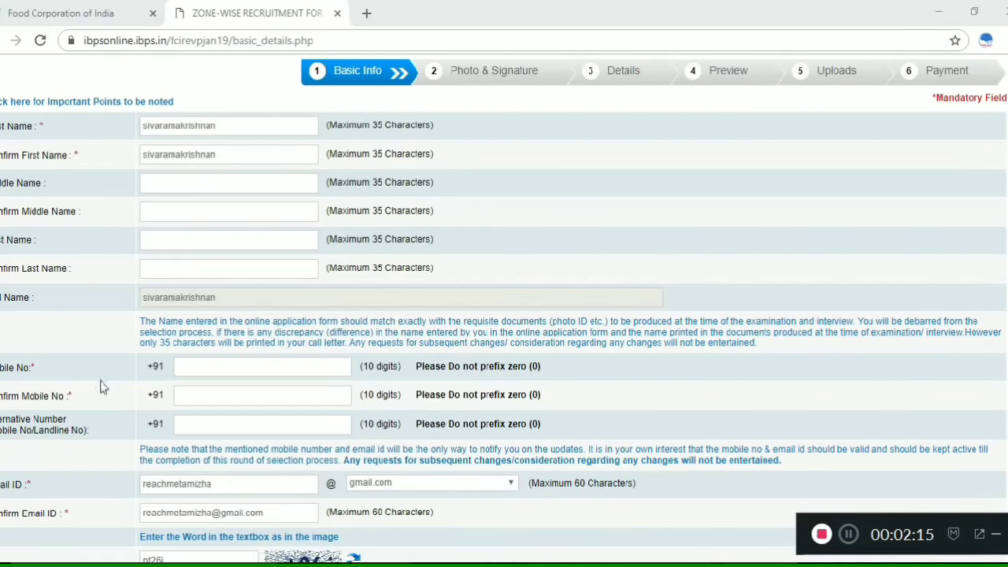
scroll(119, 399, down, 1)
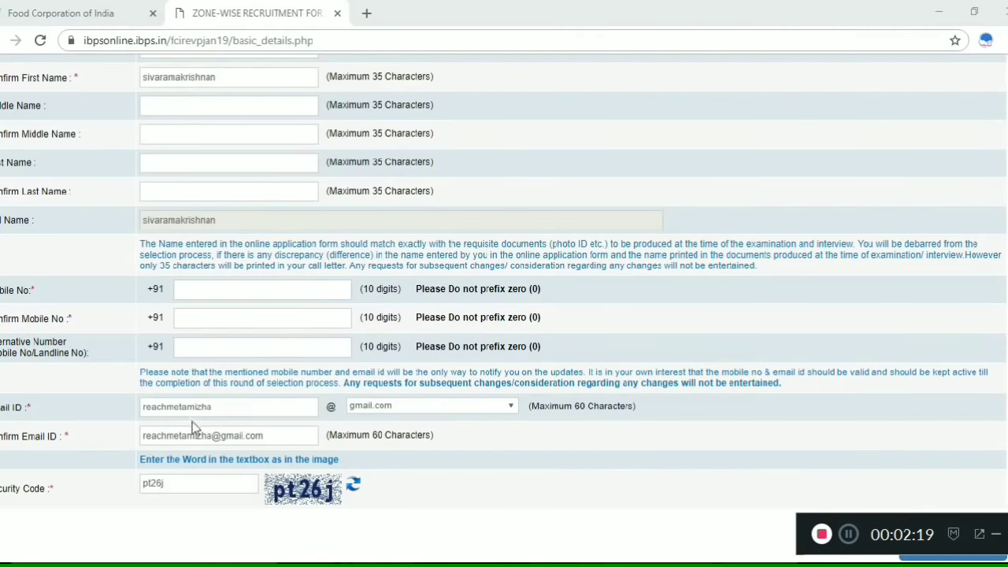
click(440, 407)
click(425, 442)
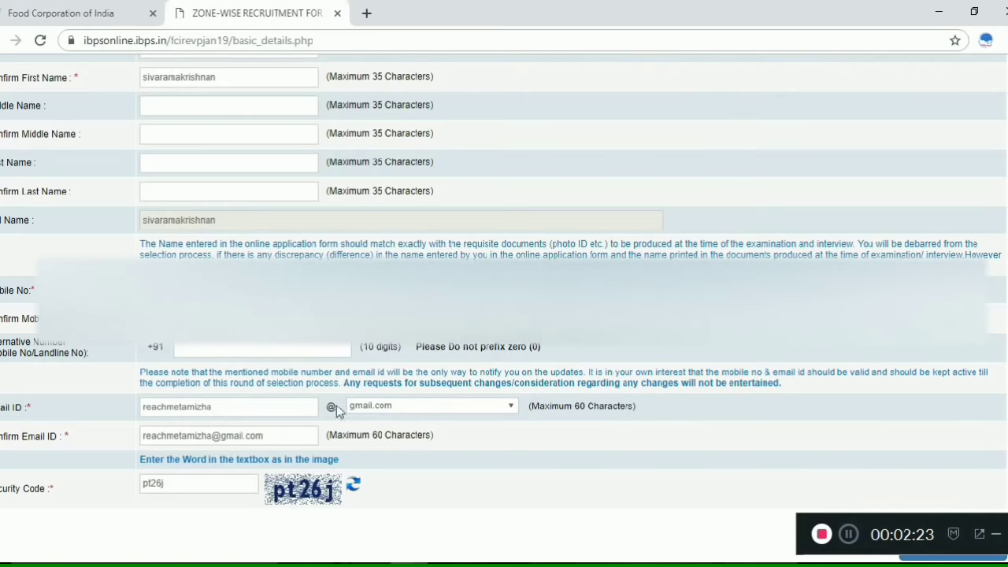
scroll(428, 504, down, 1)
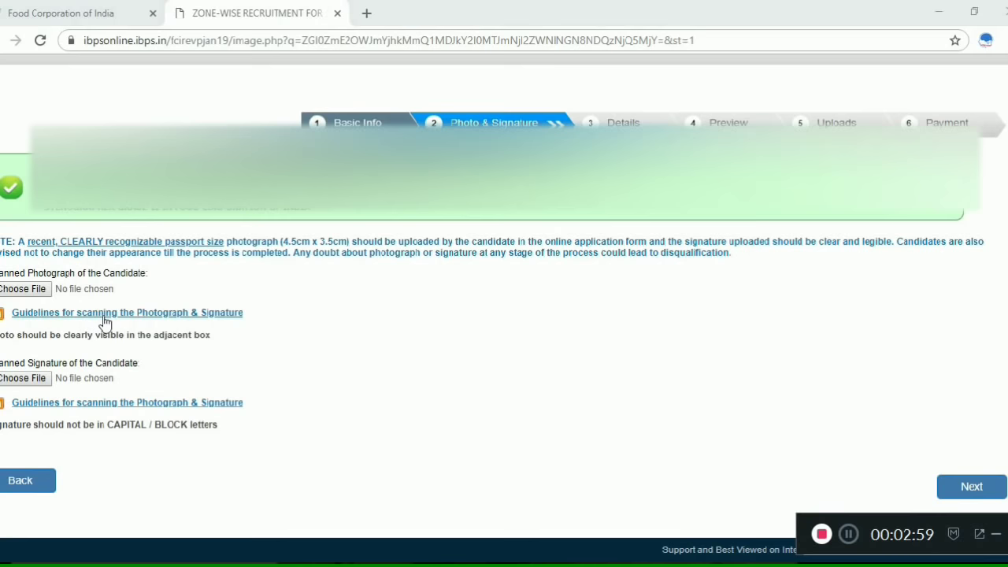
click(102, 321)
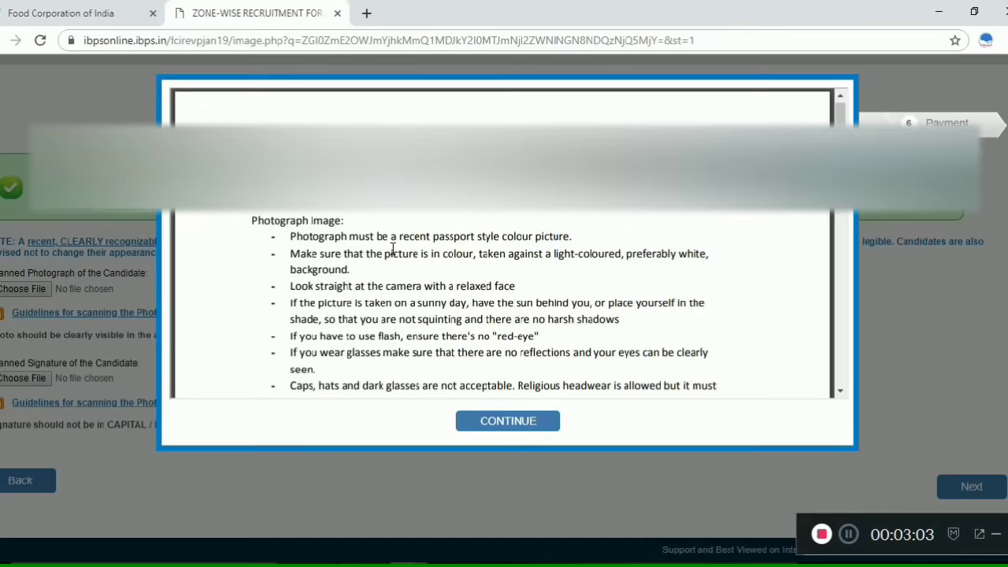
scroll(392, 249, down, 2)
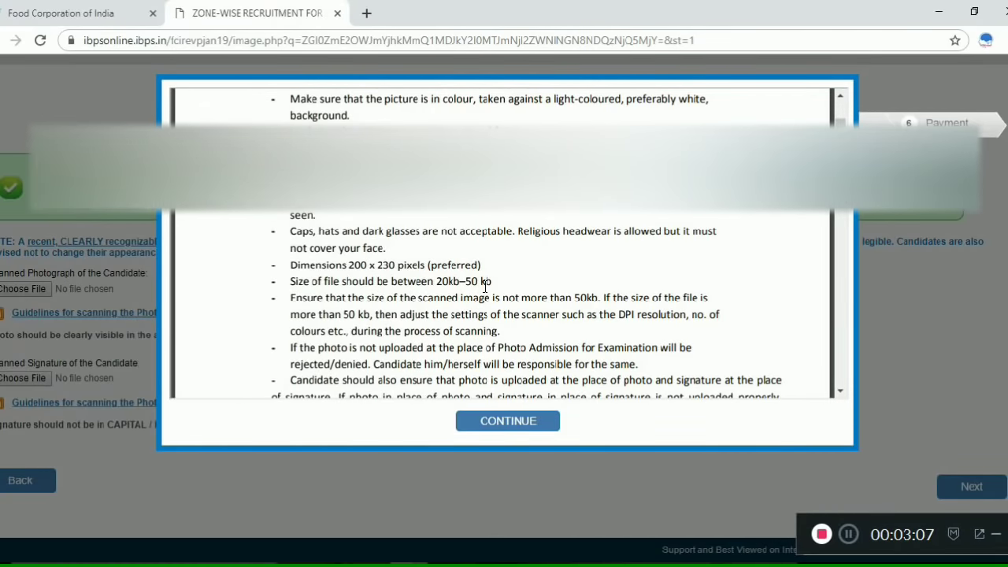
scroll(485, 288, down, 2)
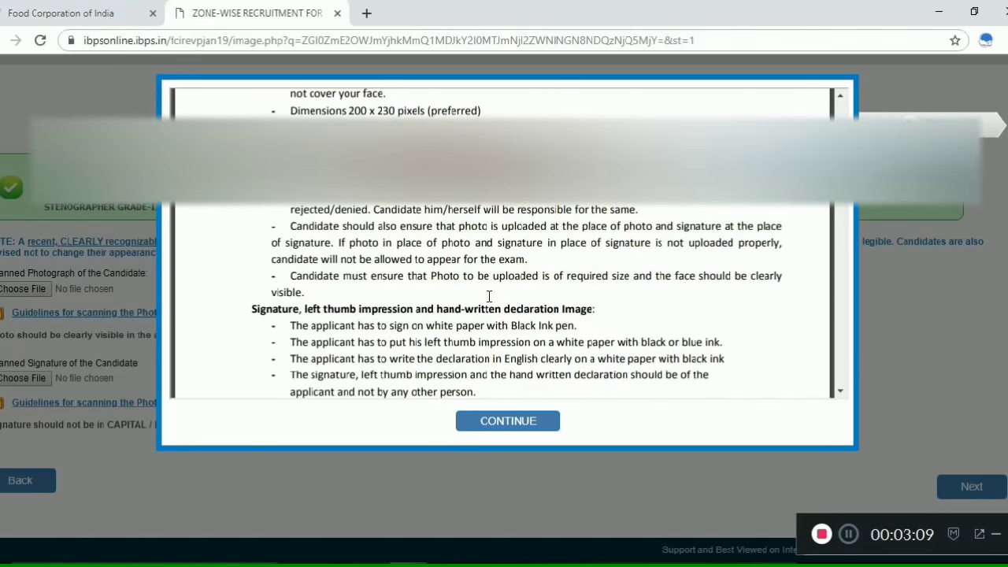
scroll(489, 296, down, 2)
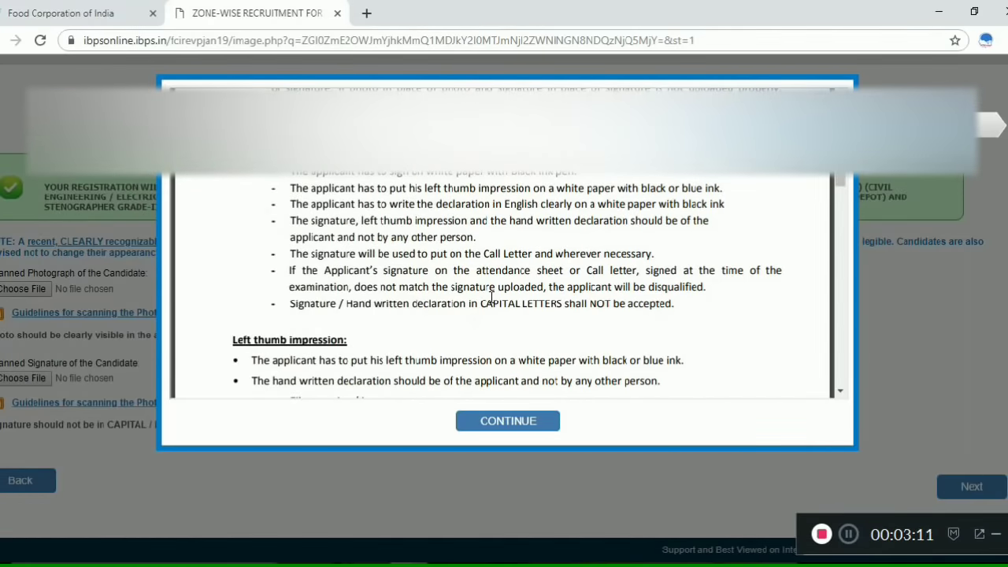
scroll(491, 297, down, 1)
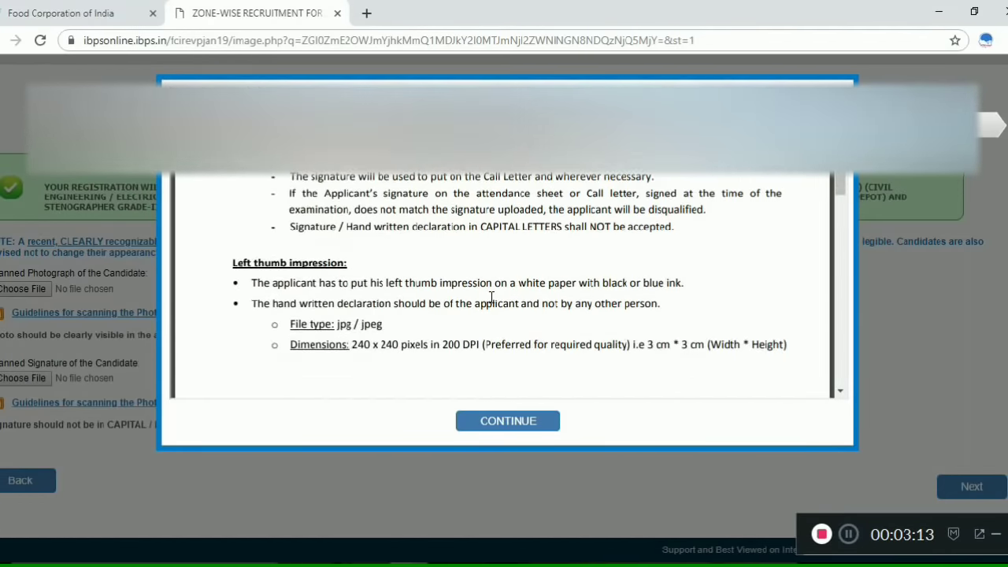
scroll(490, 293, down, 1)
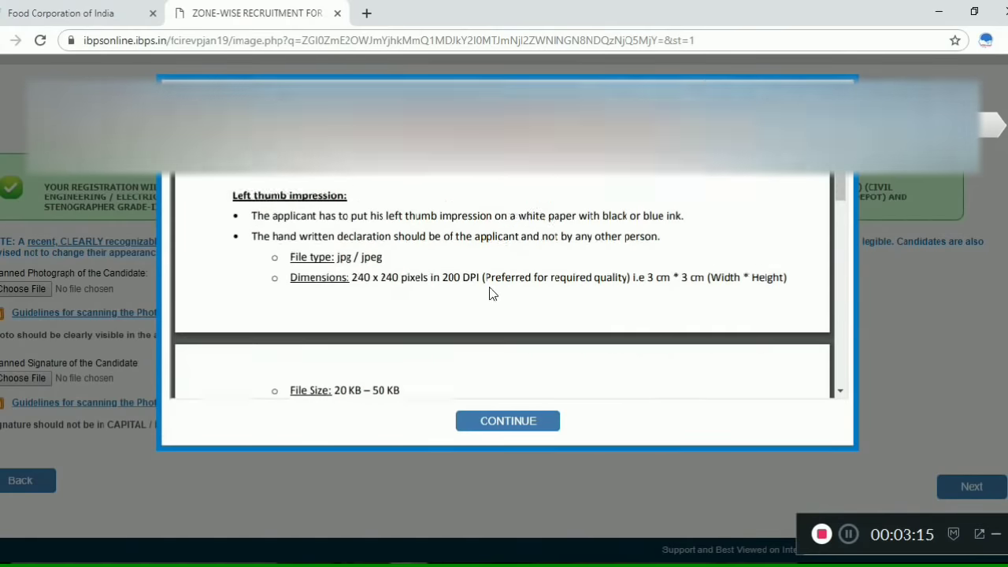
scroll(425, 287, up, 2)
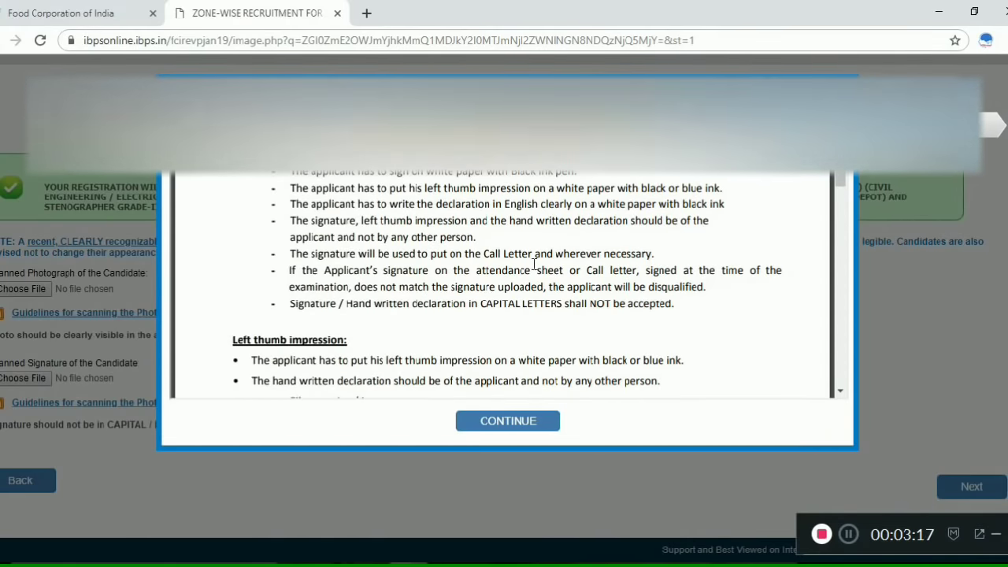
scroll(566, 288, down, 1)
scroll(567, 288, down, 2)
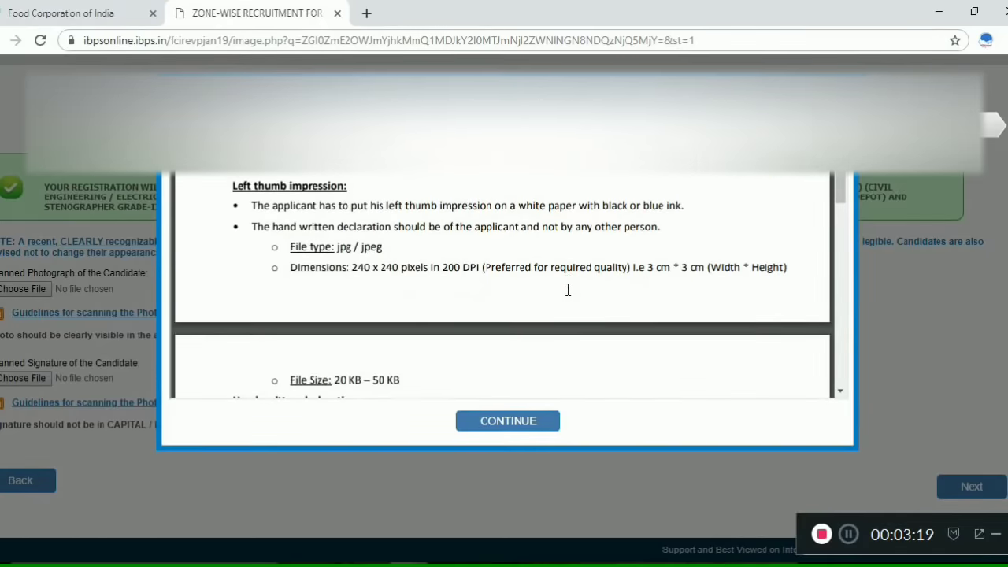
scroll(567, 290, down, 1)
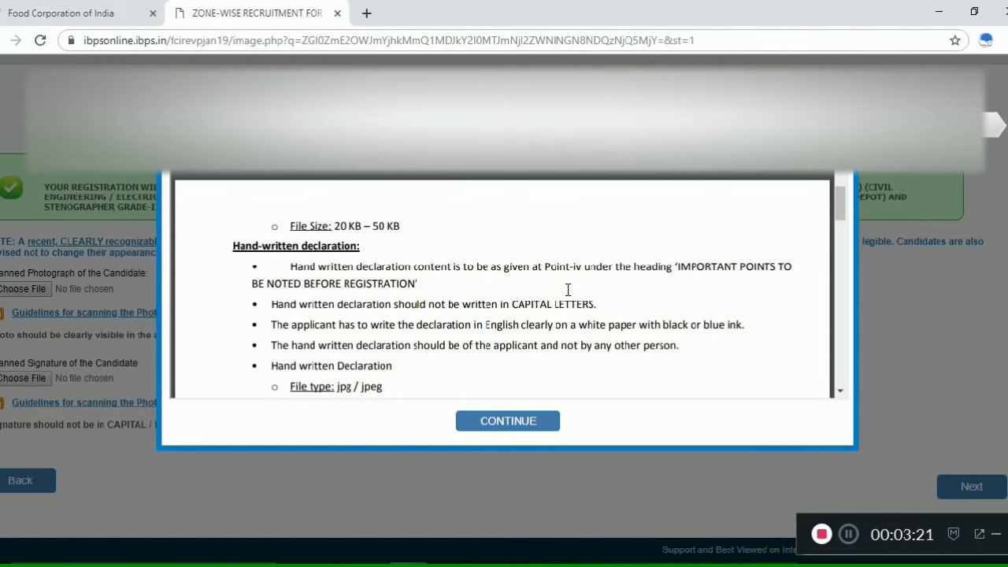
scroll(567, 290, down, 2)
scroll(568, 289, down, 3)
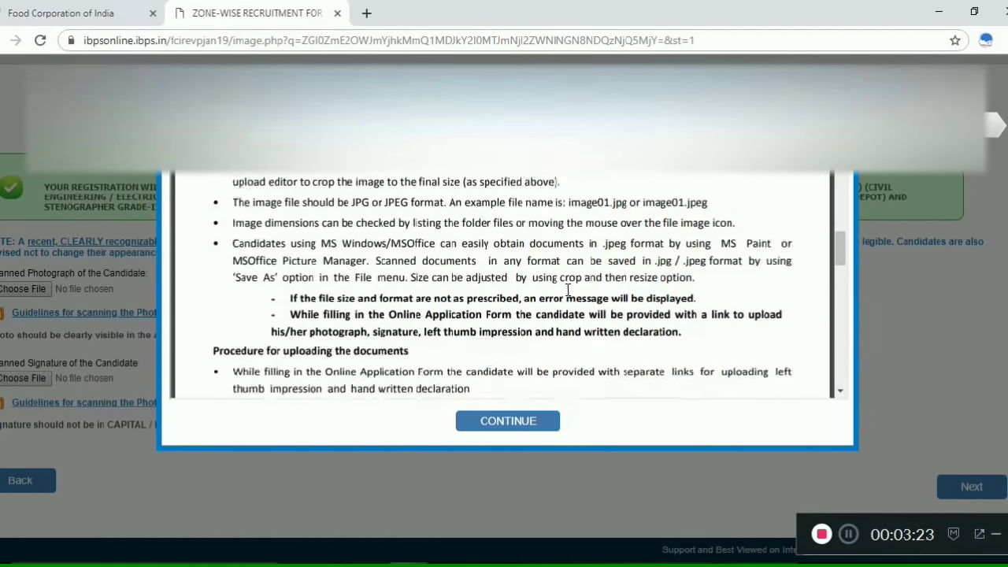
Dismiss the photo and signature guidelines
click(508, 421)
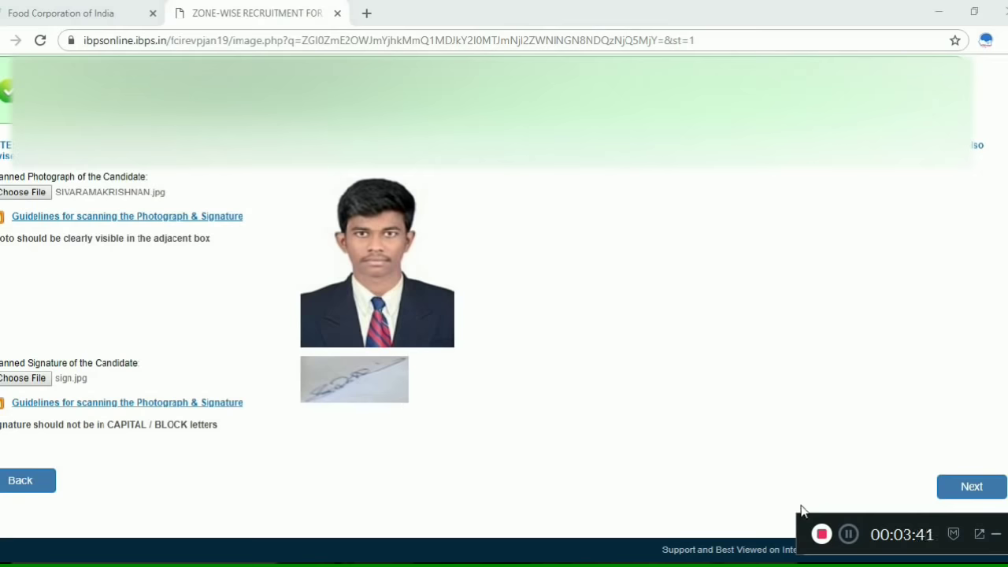
On the Details step, set zone to South and post to Assistant Grade-III (AG III) (Depot)
click(982, 492)
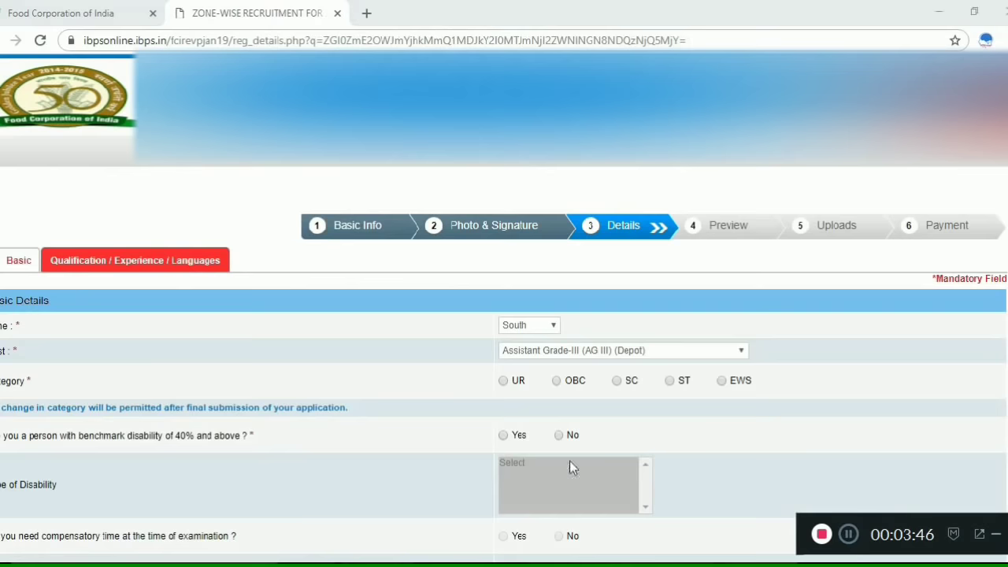
click(518, 327)
click(522, 365)
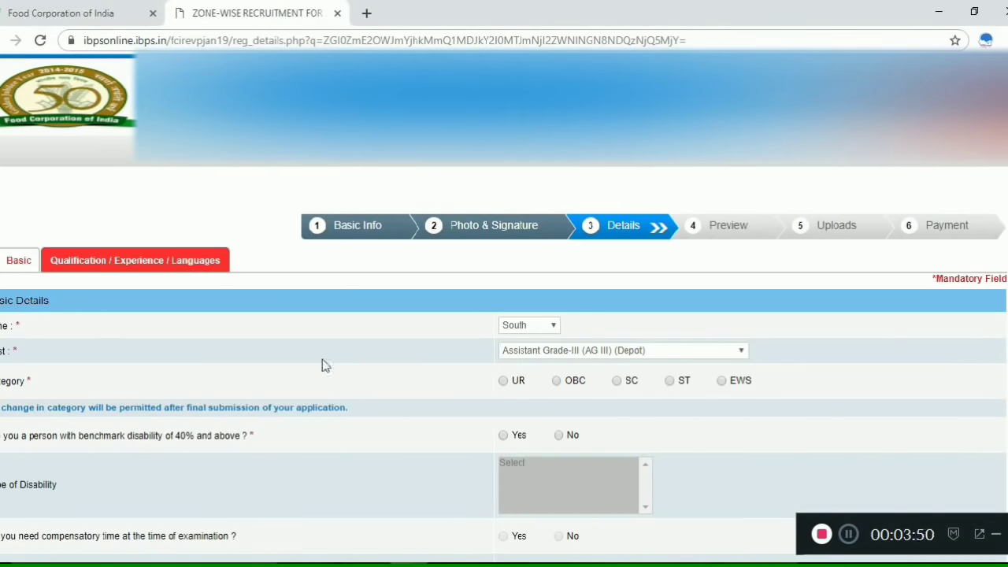
click(725, 355)
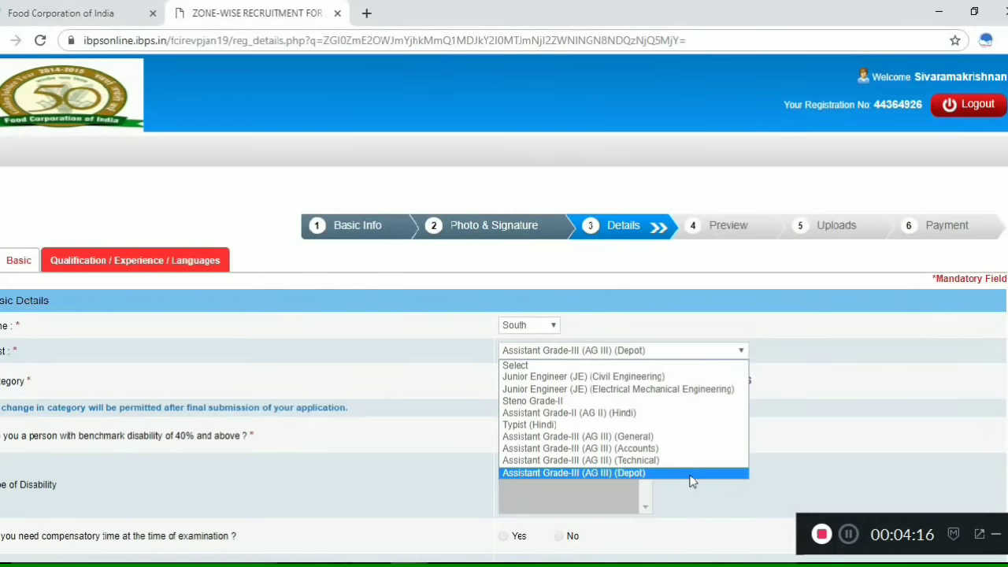
click(689, 476)
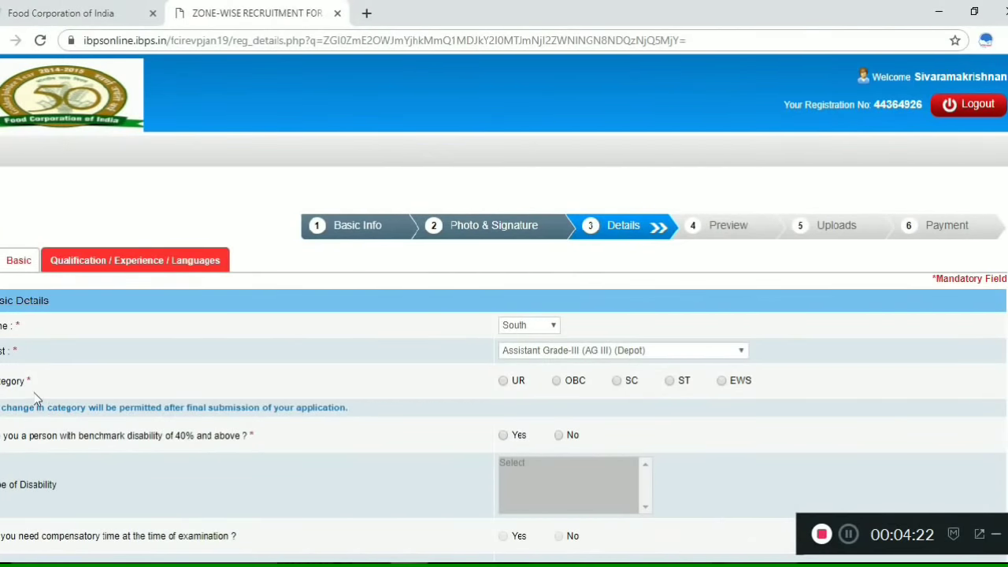
Select OBC category, acknowledge the alert, and answer No for benchmark disability
click(556, 384)
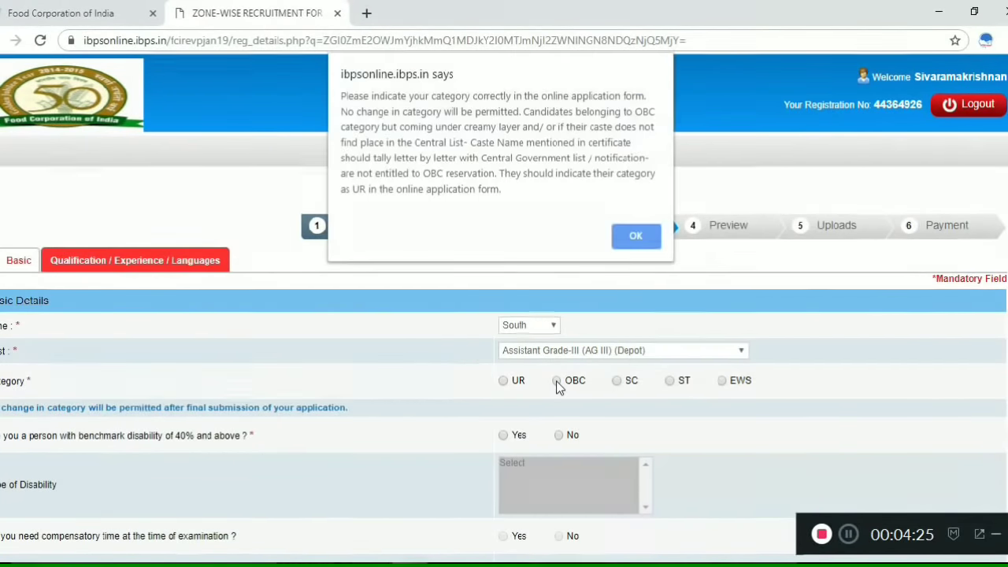
click(636, 237)
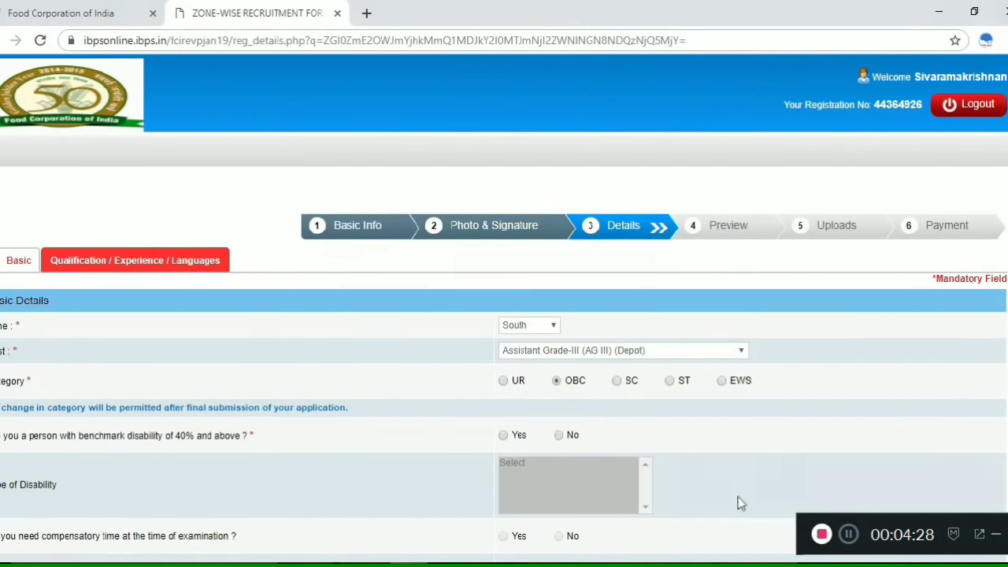
click(847, 535)
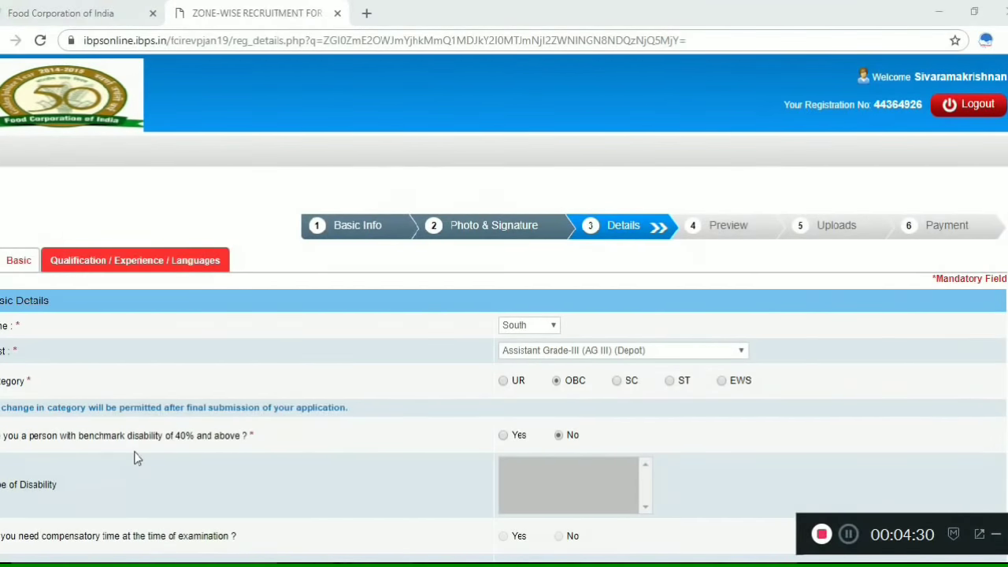
scroll(139, 432, down, 2)
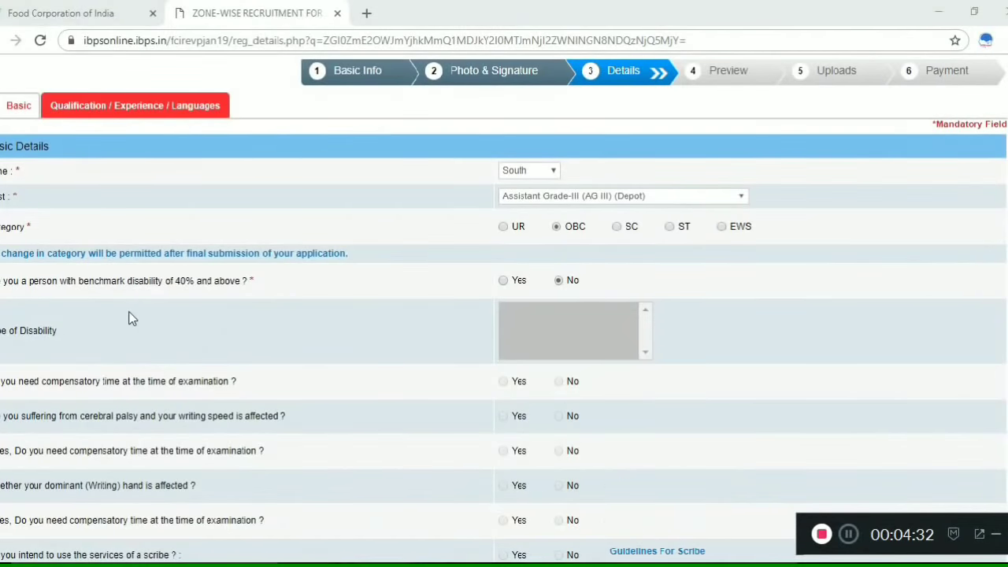
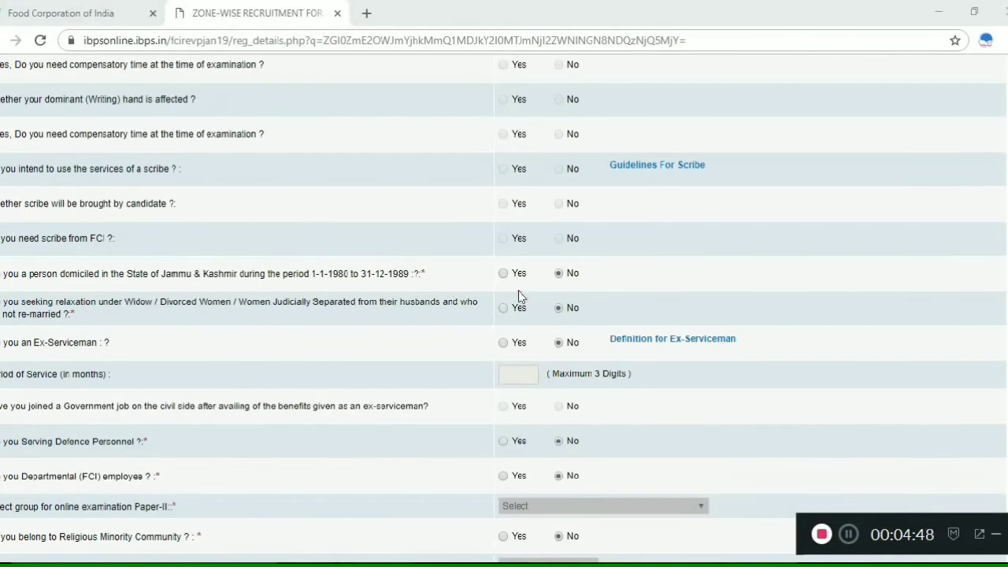
scroll(518, 290, down, 1)
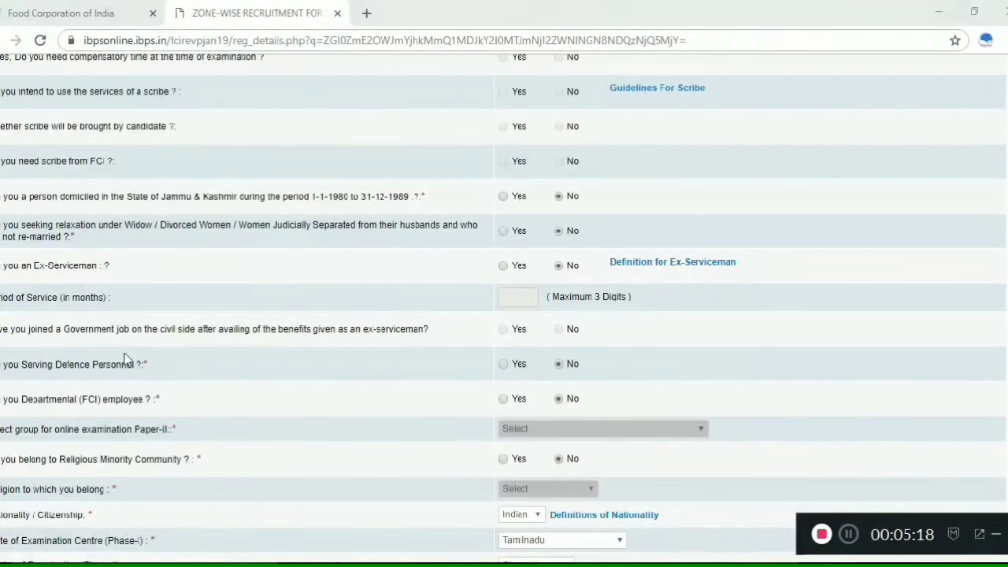
scroll(264, 344, down, 1)
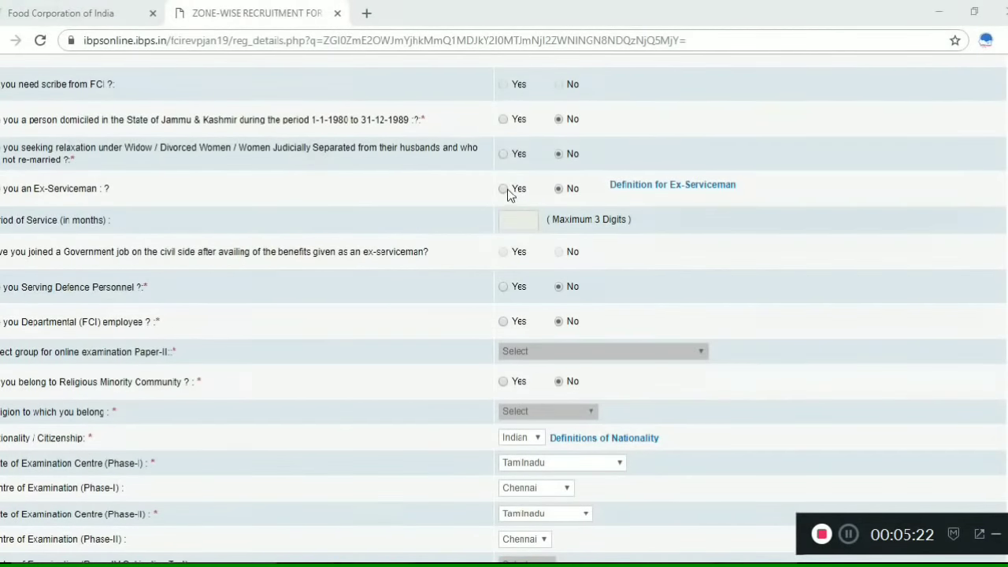
click(559, 253)
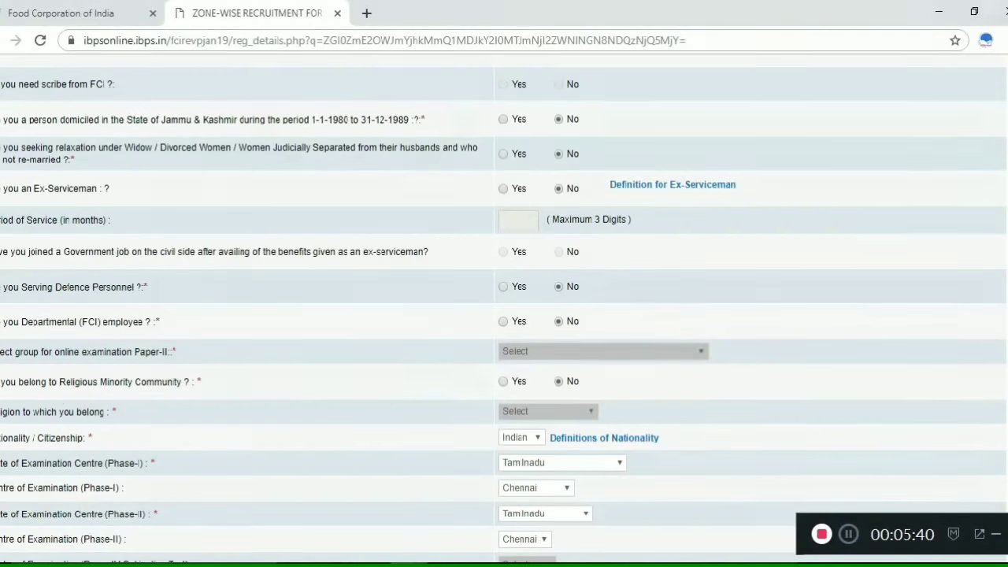
scroll(150, 397, down, 2)
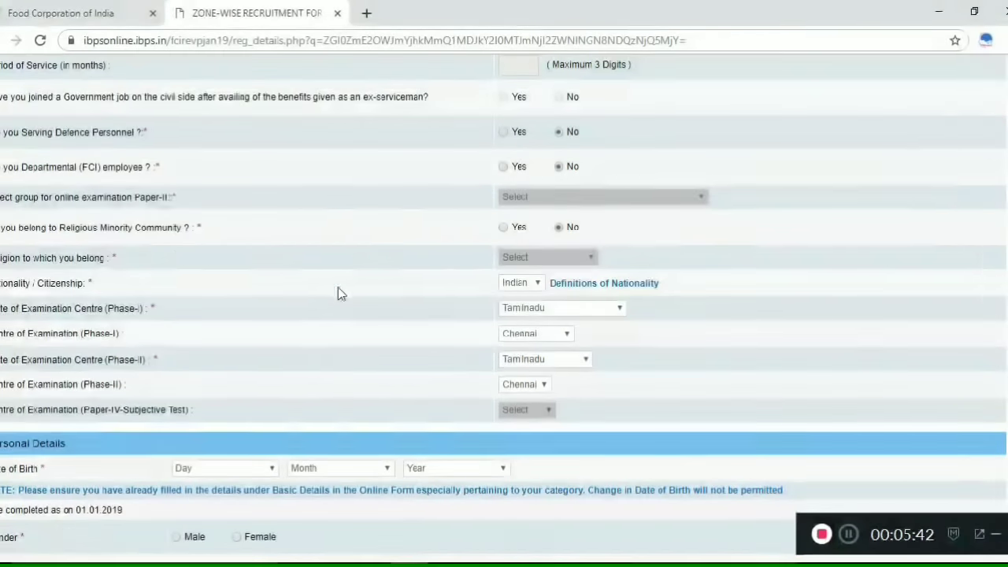
scroll(316, 347, up, 1)
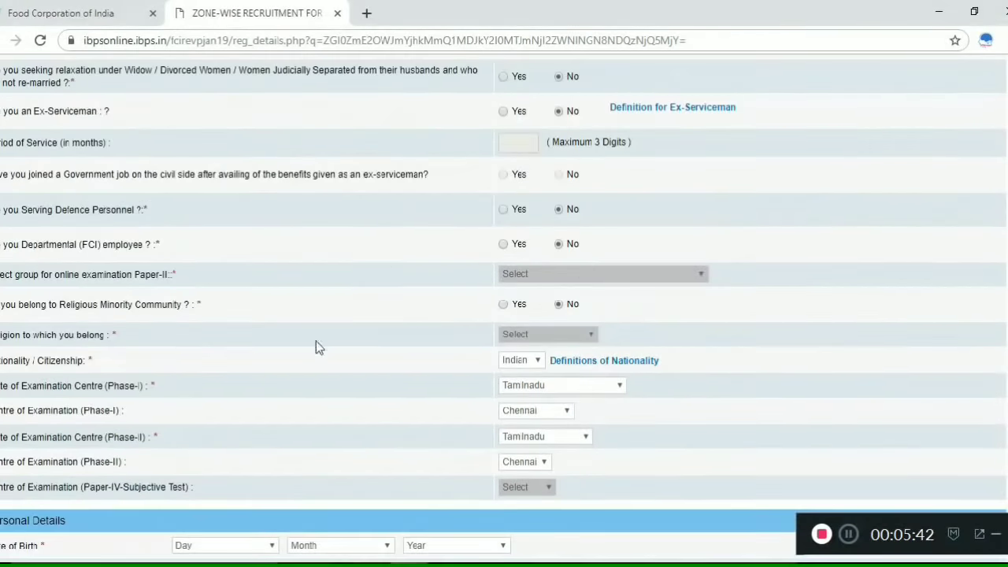
click(503, 304)
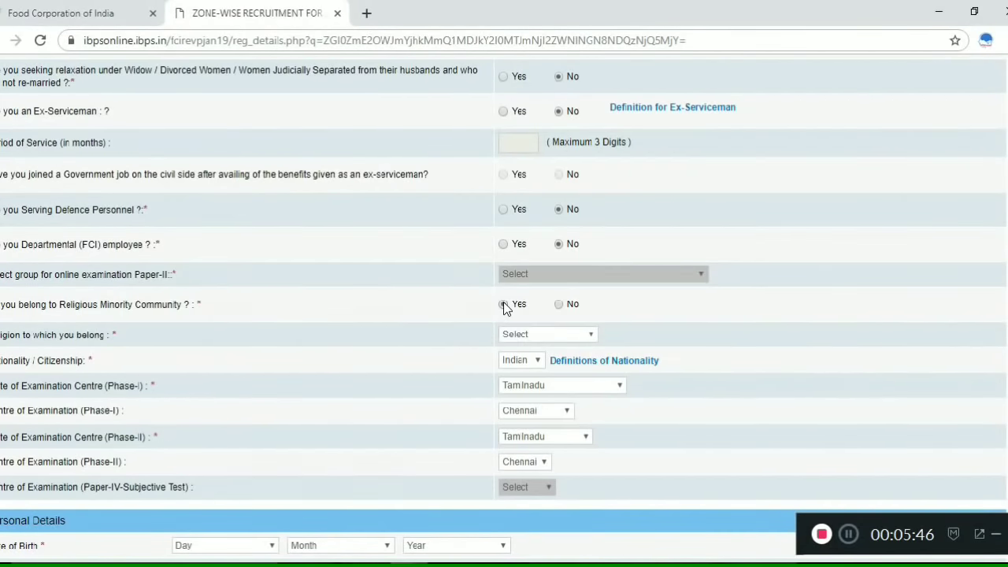
click(536, 339)
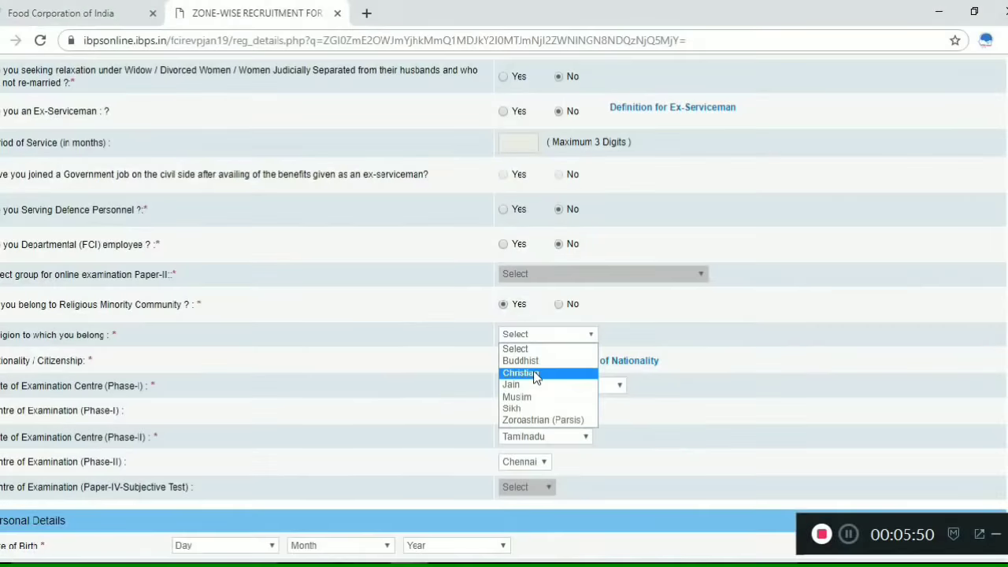
click(499, 304)
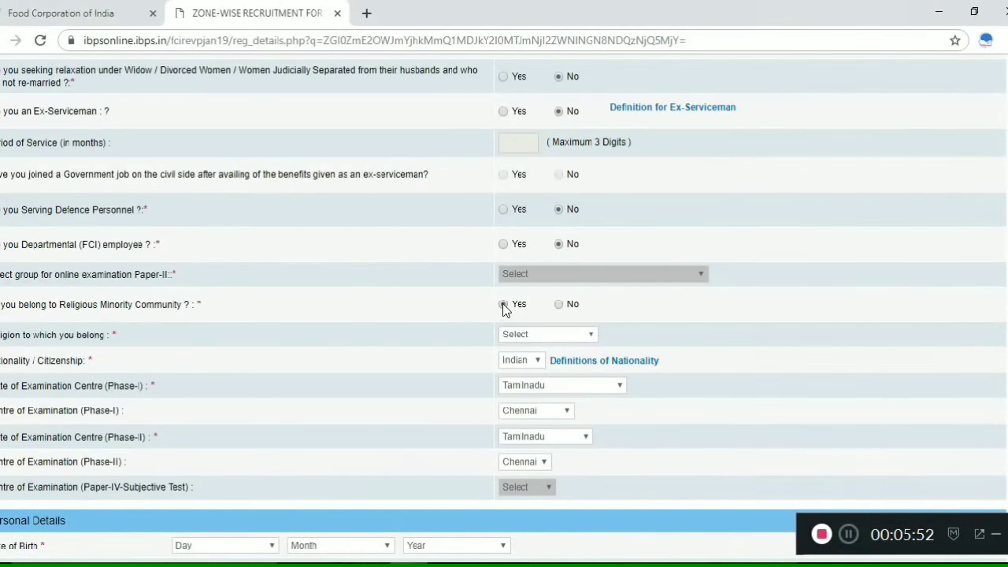
click(559, 304)
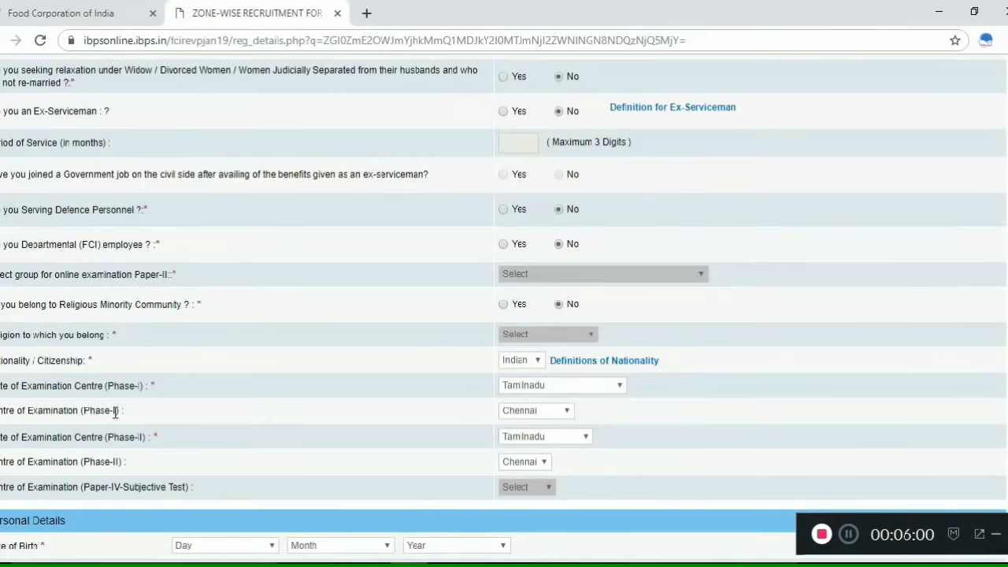
click(540, 412)
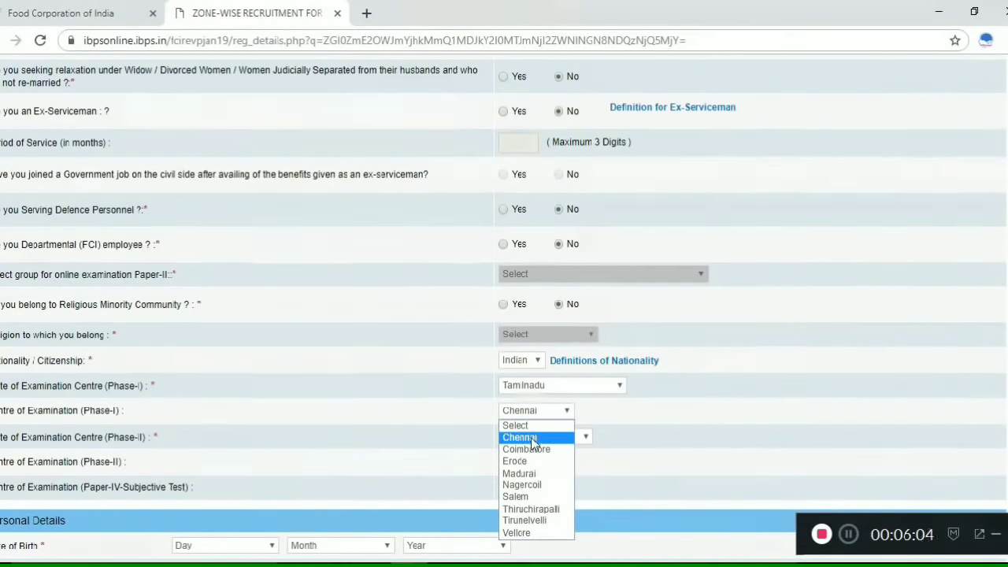
click(516, 439)
scroll(515, 445, down, 1)
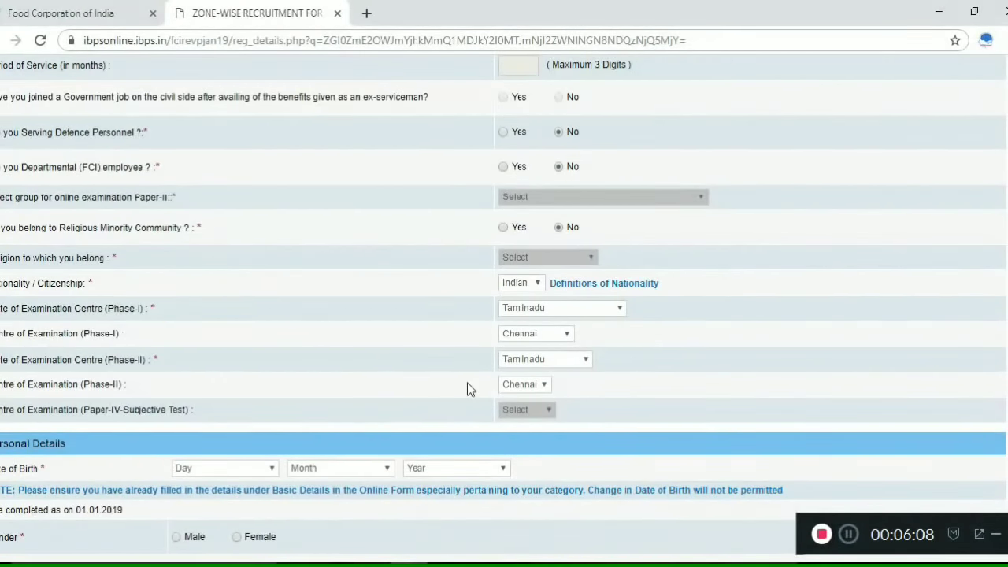
click(510, 385)
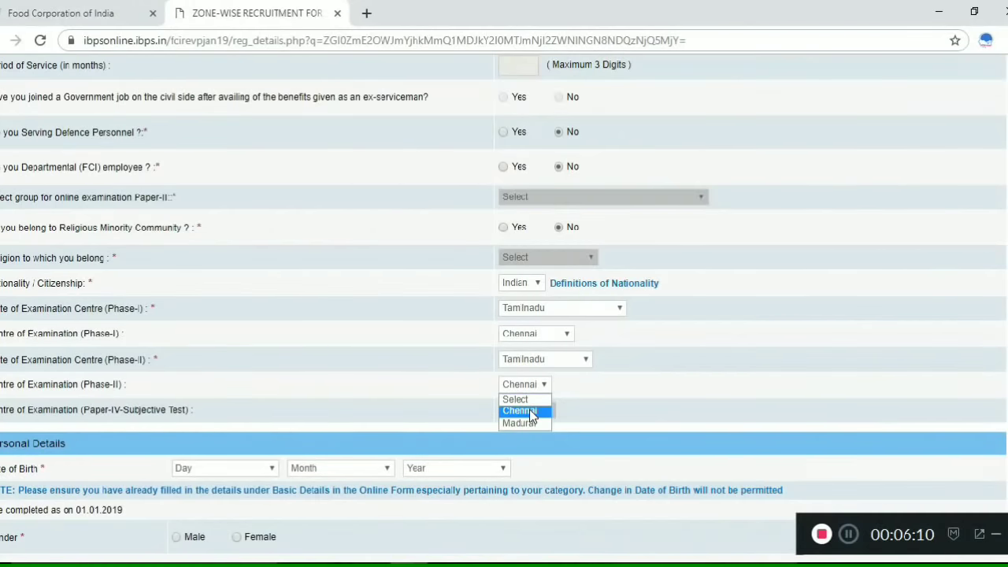
scroll(281, 412, down, 1)
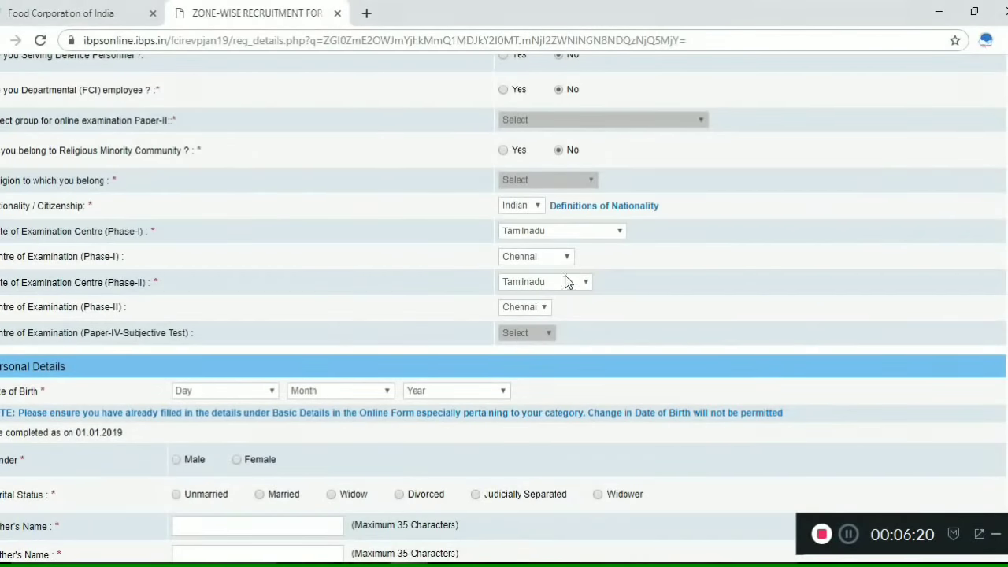
Scroll through Personal Details: date of birth, gender, marital status, parents' names, district and pincode
scroll(658, 303, up, 8)
scroll(659, 299, up, 5)
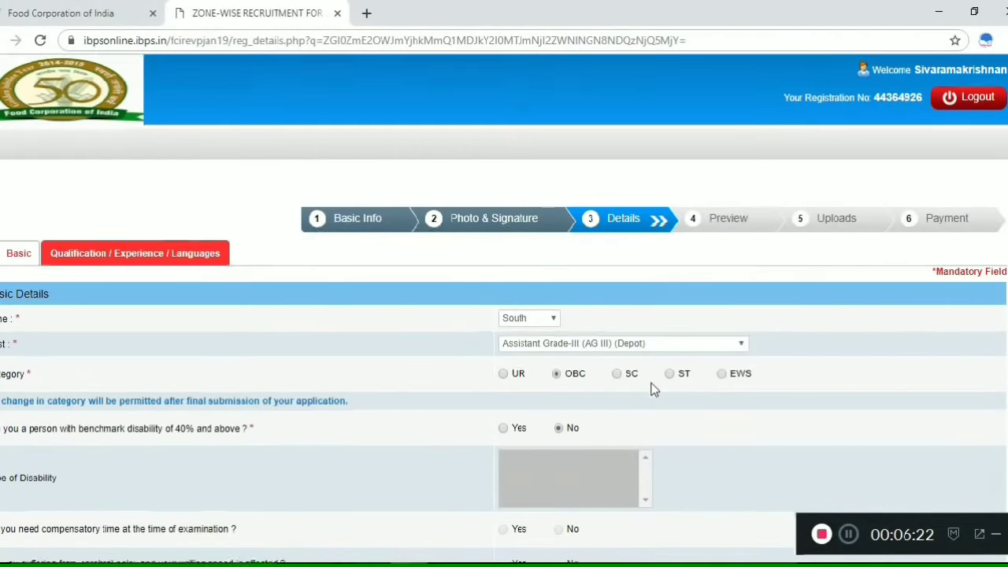
scroll(653, 387, down, 5)
scroll(650, 386, down, 6)
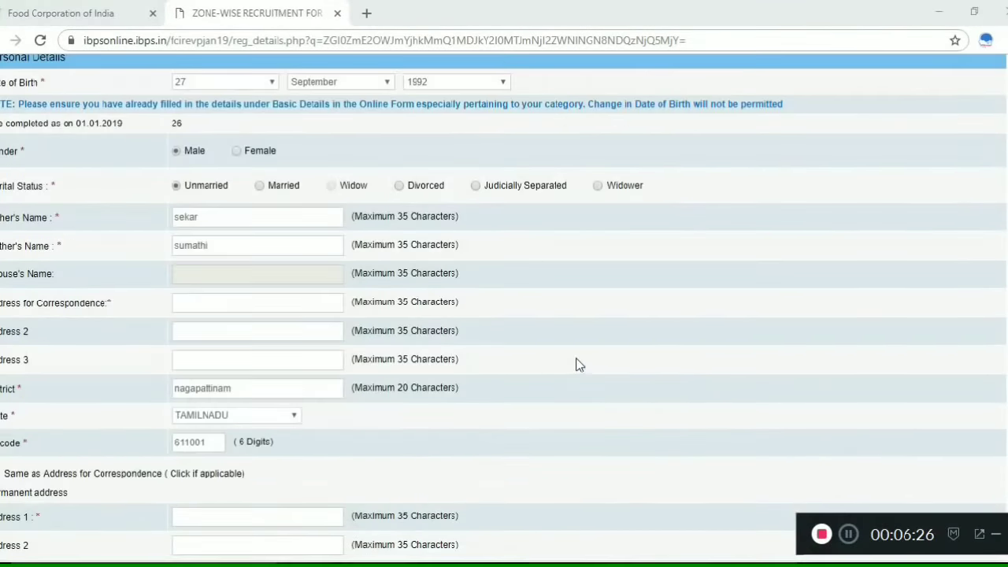
scroll(578, 361, up, 1)
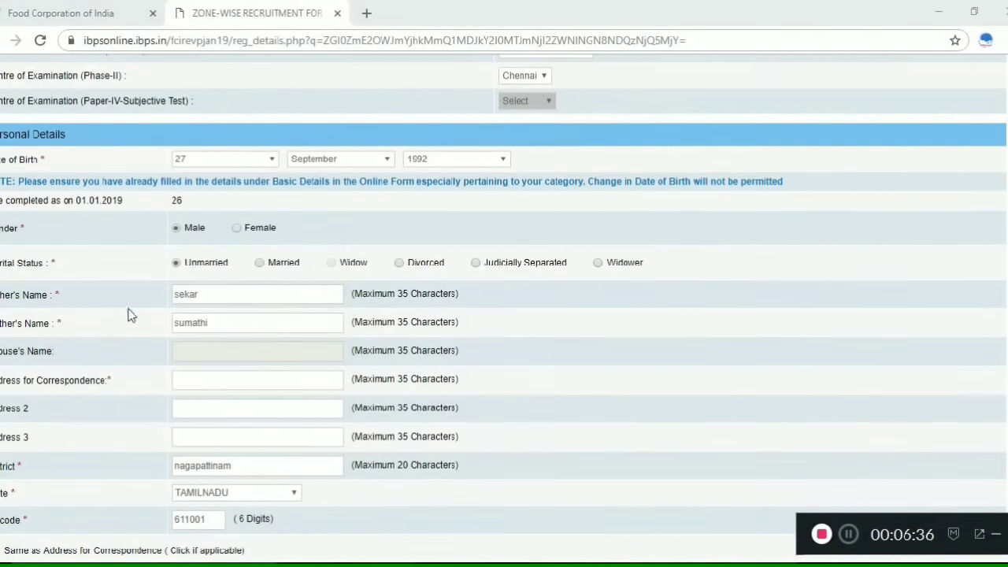
scroll(209, 346, down, 1)
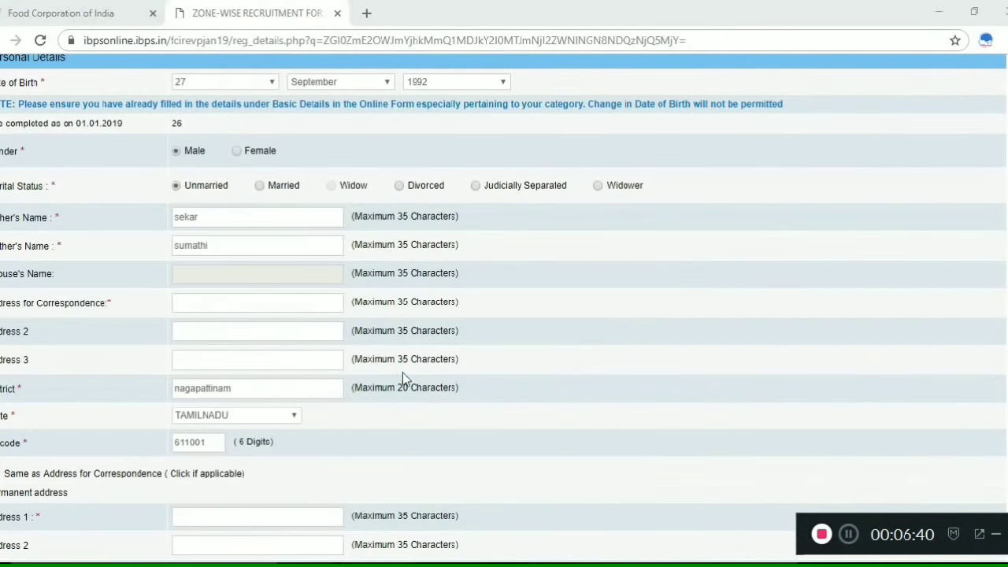
scroll(402, 373, down, 1)
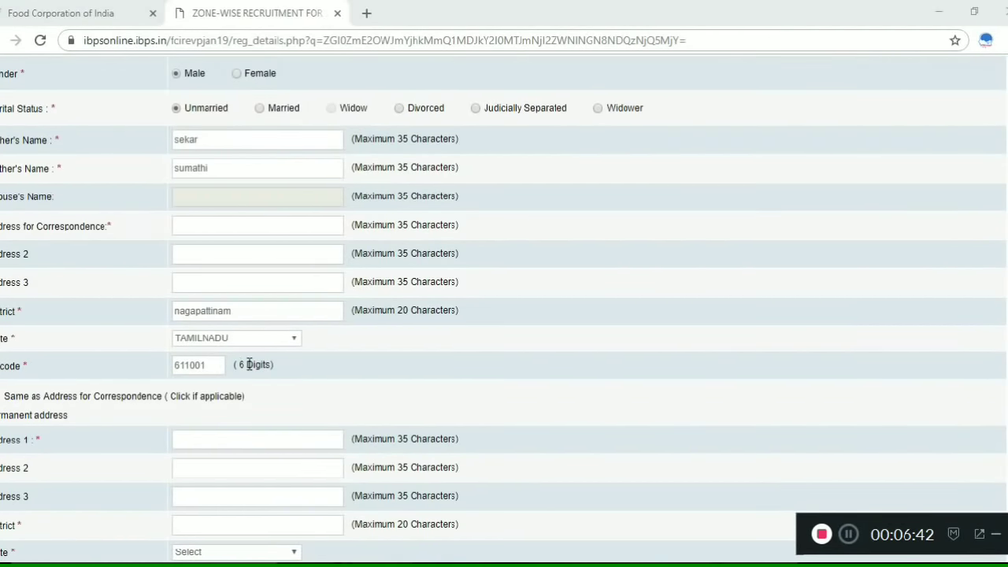
scroll(506, 335, down, 1)
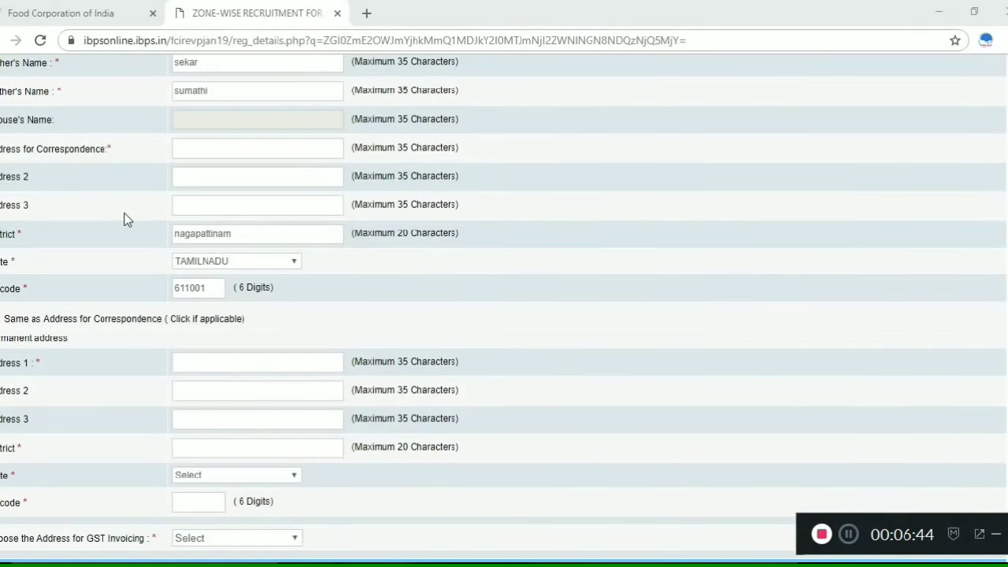
scroll(126, 220, up, 2)
scroll(126, 220, down, 3)
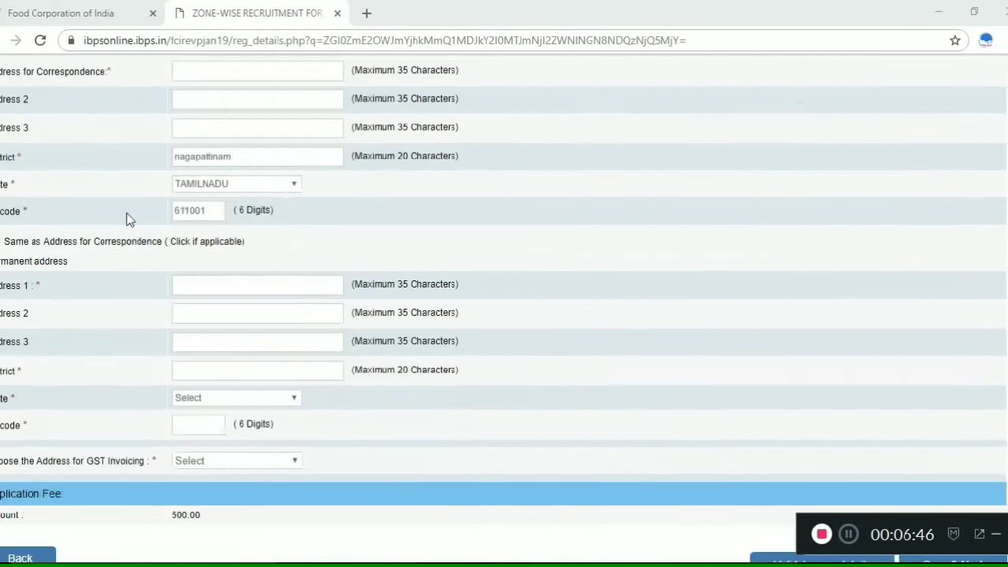
Tick 'Same as Address for Correspondence' and choose Permanent Address for GST invoicing
click(3, 243)
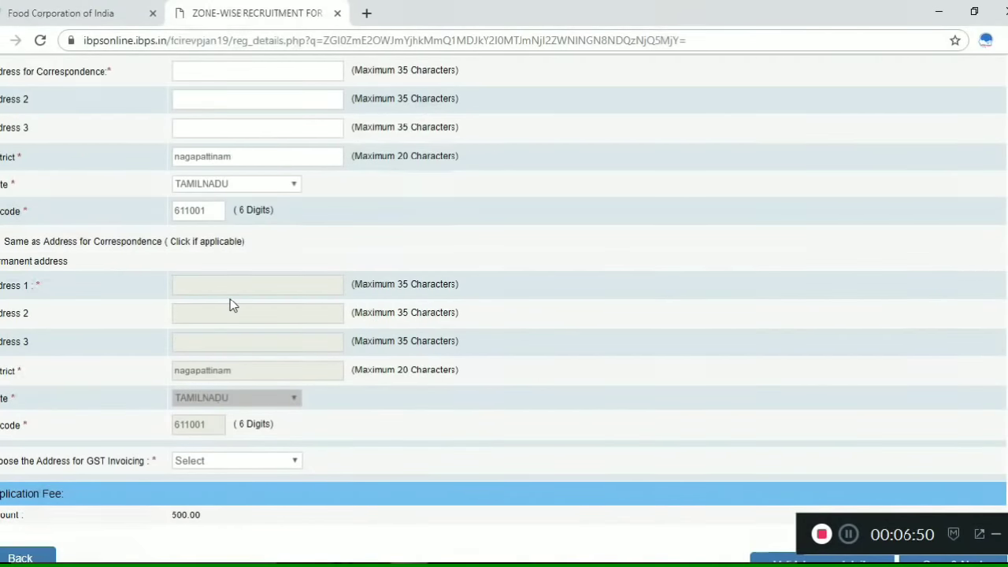
scroll(233, 416, down, 1)
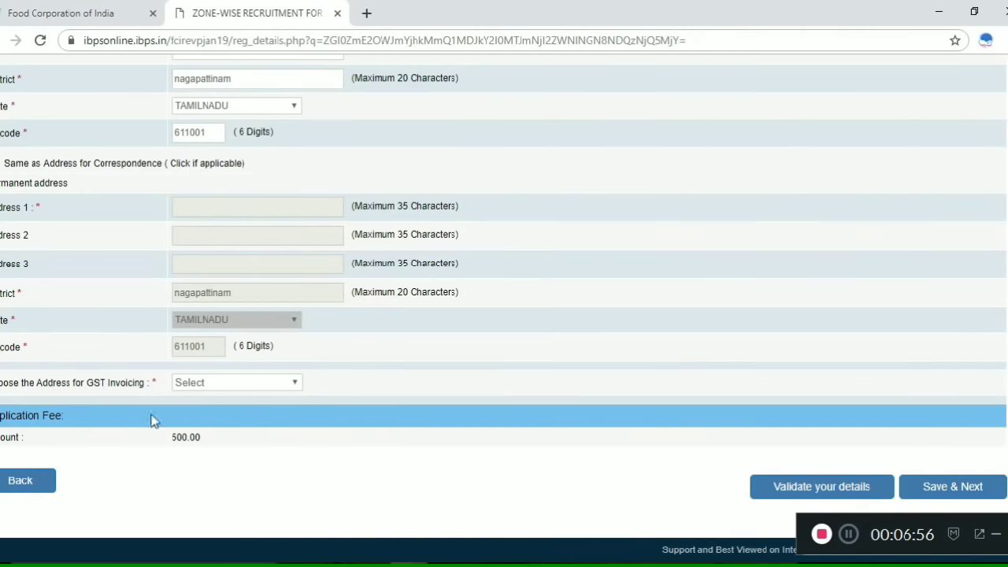
click(858, 543)
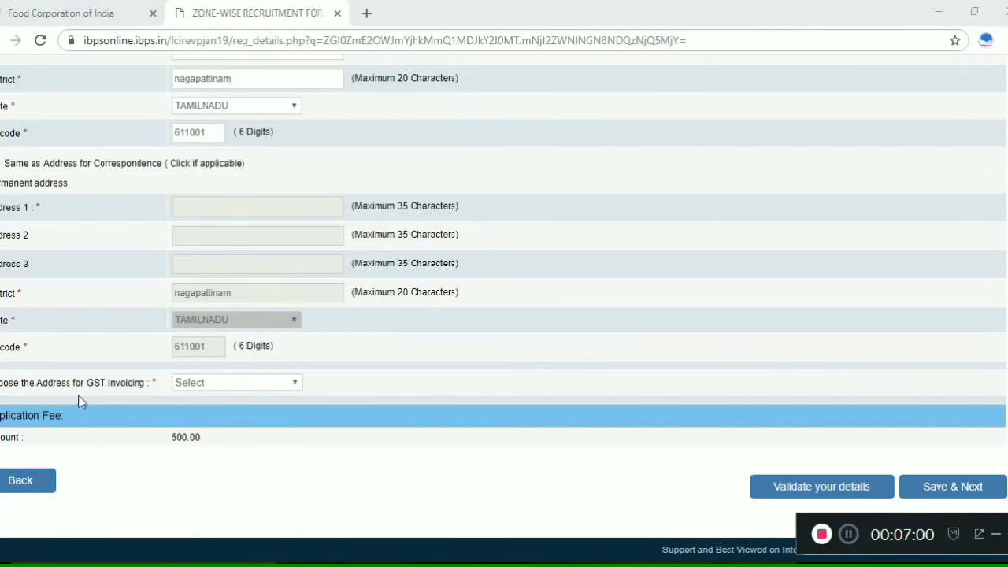
click(229, 382)
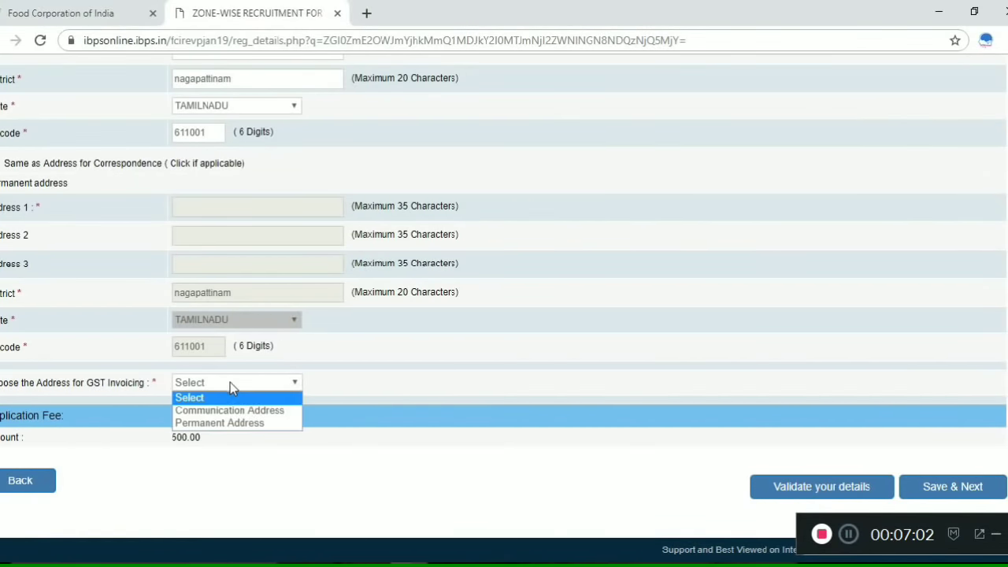
click(243, 425)
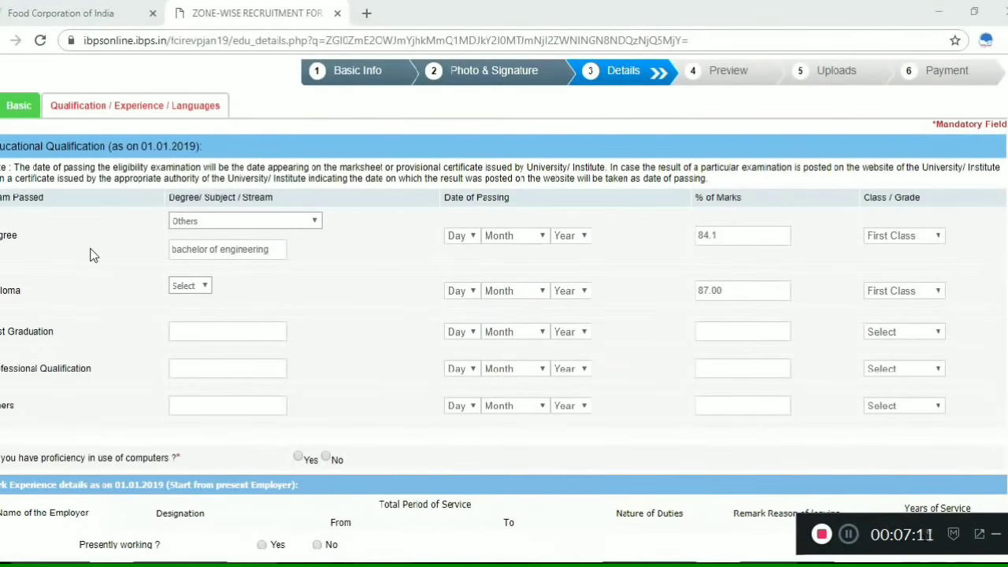
Keep Others as the Degree stream and set its class to First Class
click(274, 223)
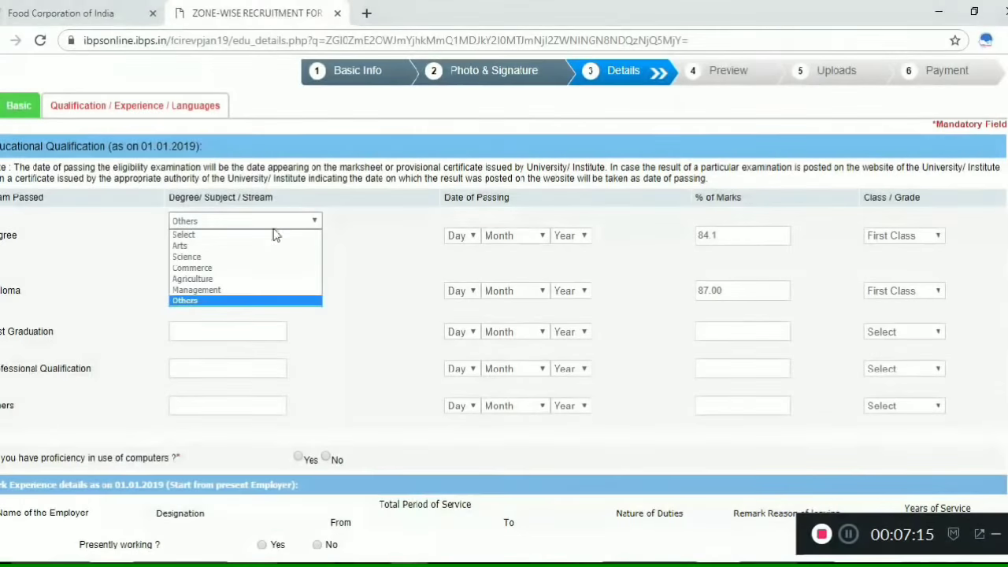
click(264, 301)
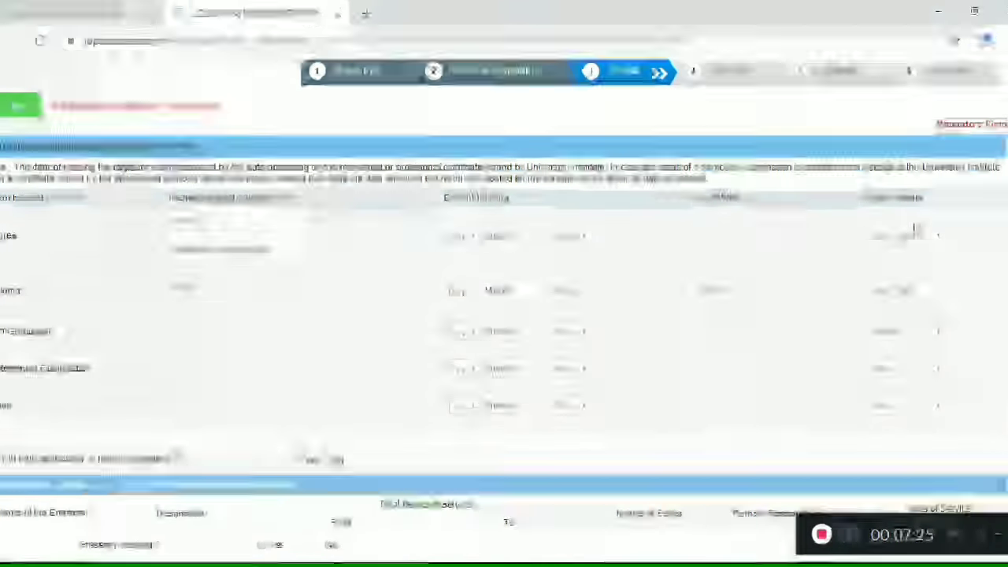
click(913, 236)
click(905, 264)
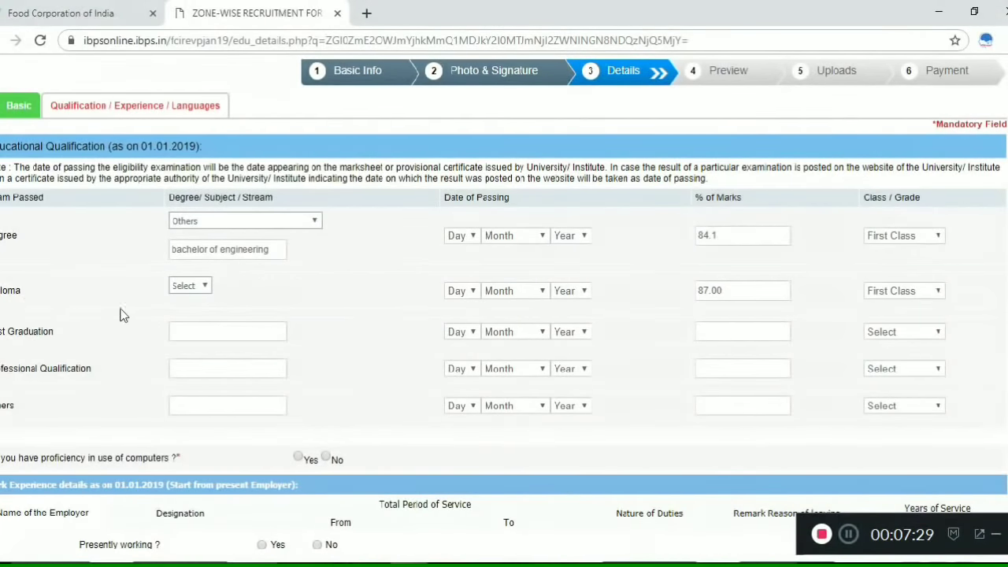
Leave the Diploma stream at Select and answer Yes to computer proficiency
click(199, 293)
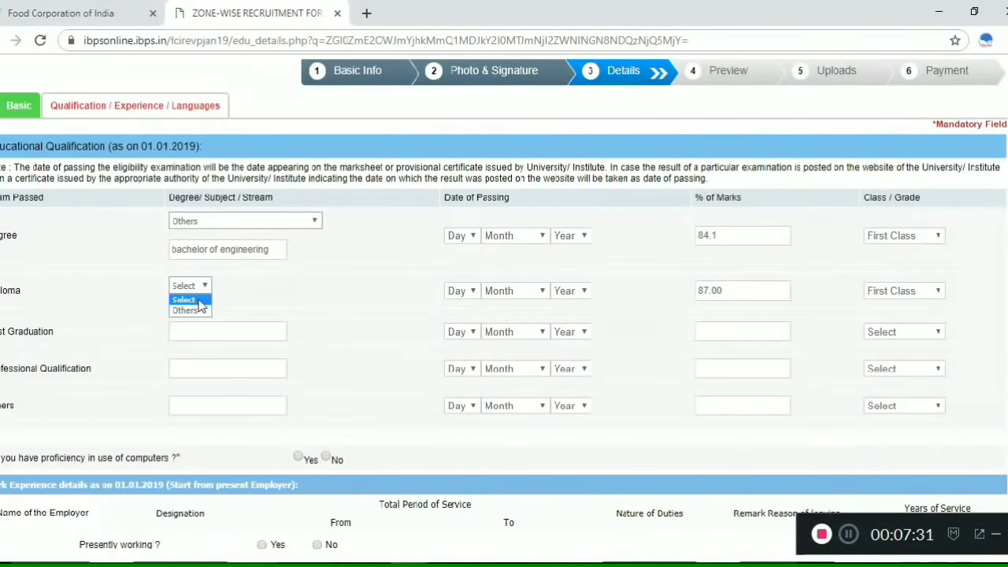
click(198, 311)
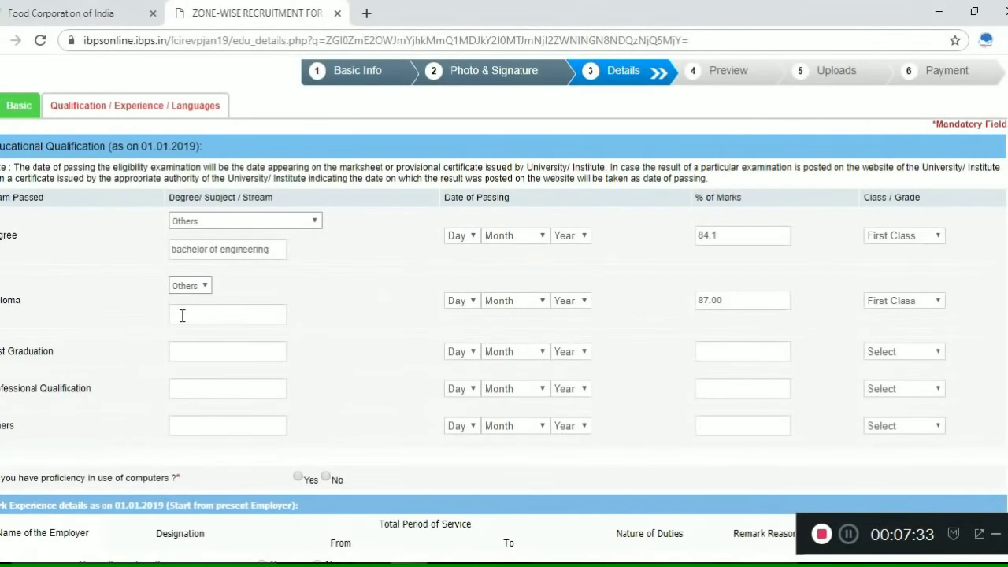
click(203, 288)
click(196, 296)
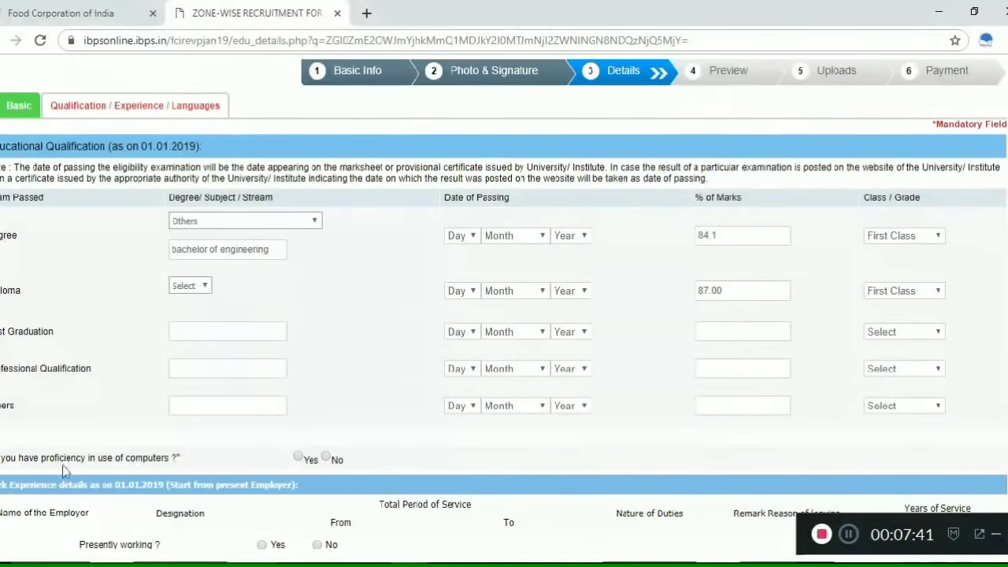
click(299, 456)
Move down the qualification page to the first Name of the Employer field in work experience
scroll(849, 537, down, 5)
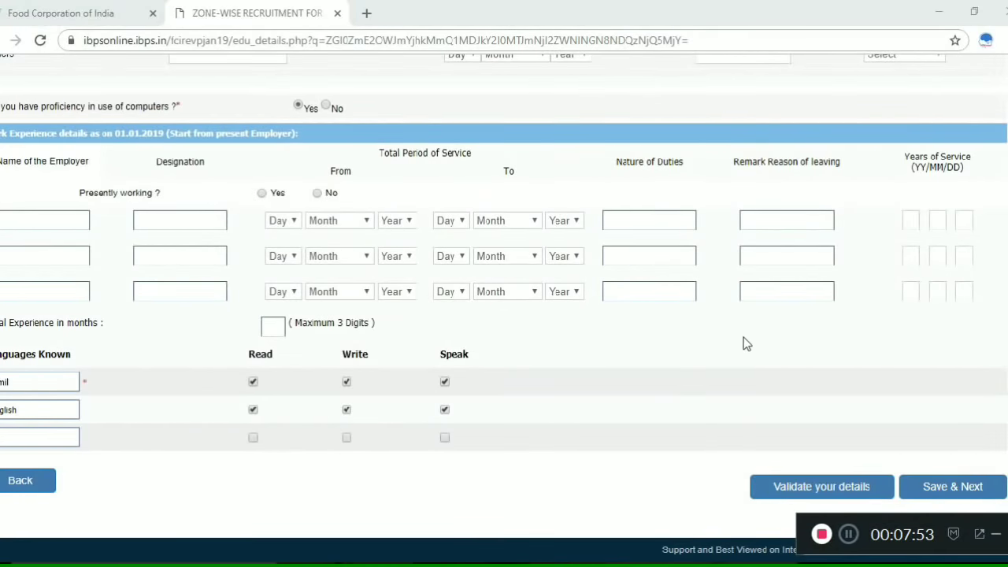
scroll(747, 343, up, 3)
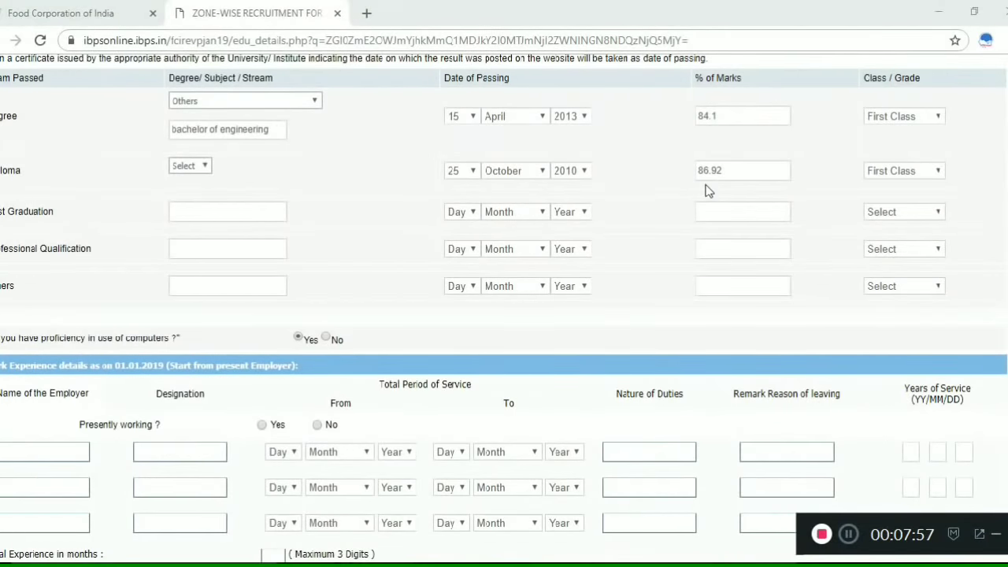
scroll(706, 191, down, 3)
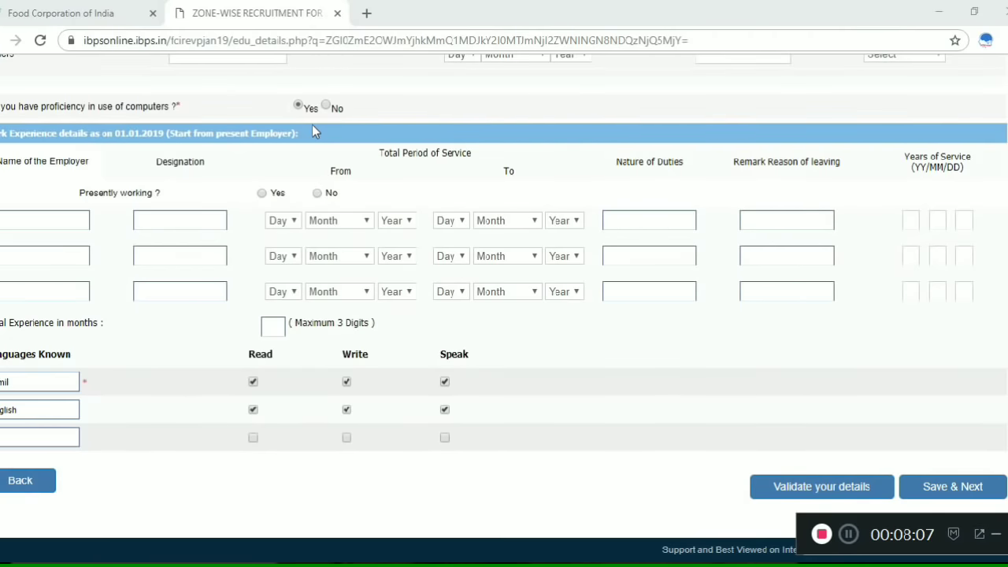
click(56, 219)
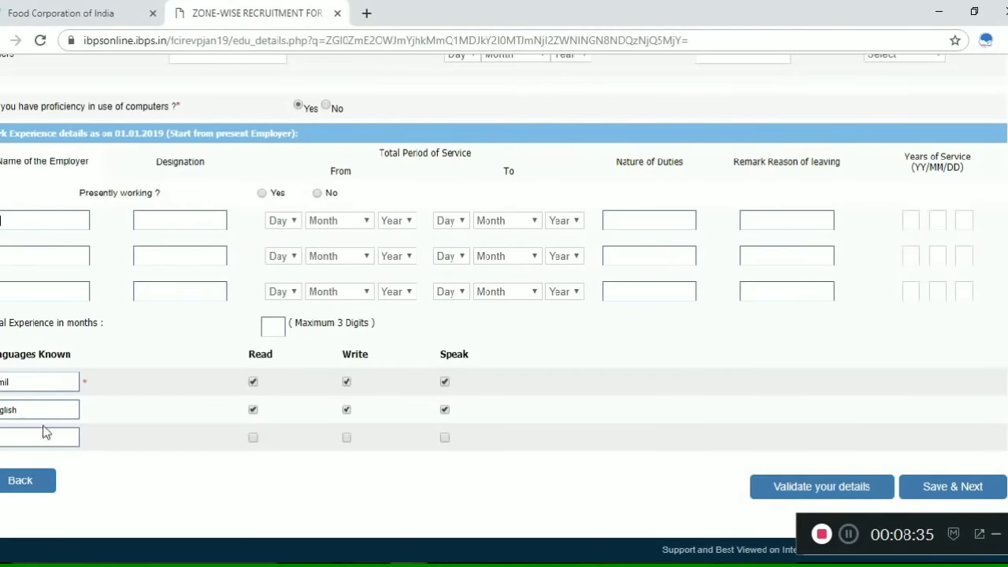
Answer No to Presently working to clear the errors, then Save & Next to the preview
click(956, 488)
click(849, 536)
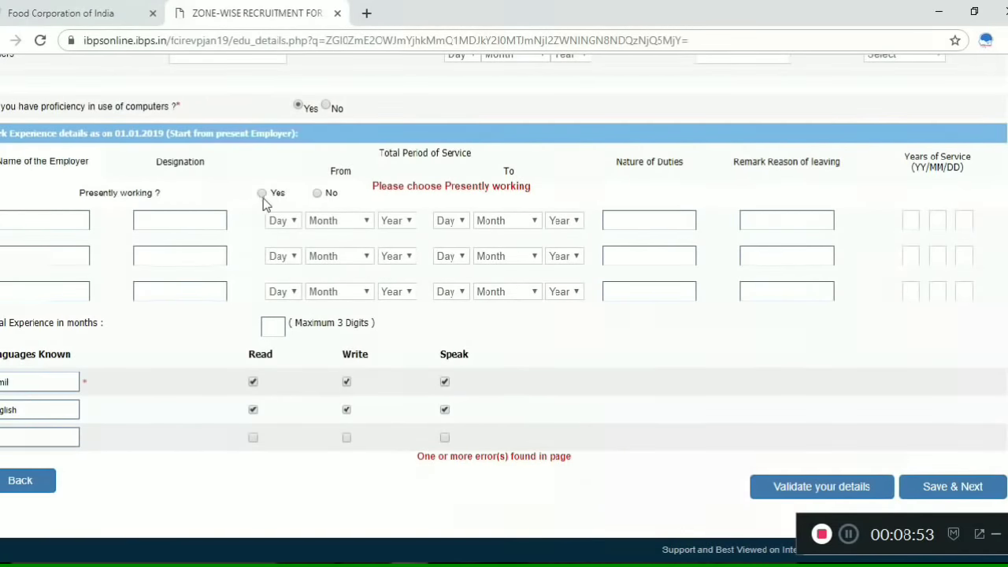
click(317, 193)
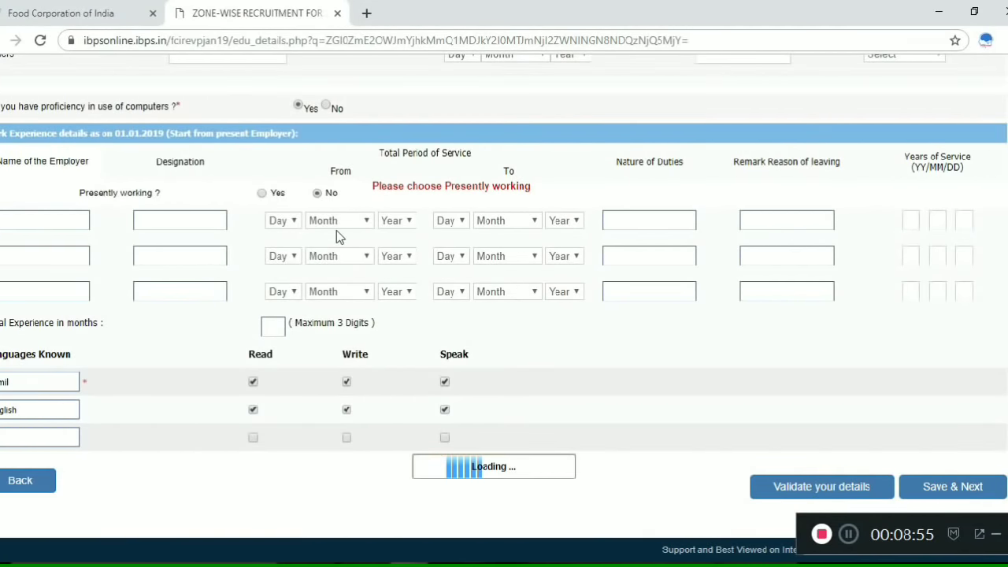
click(262, 194)
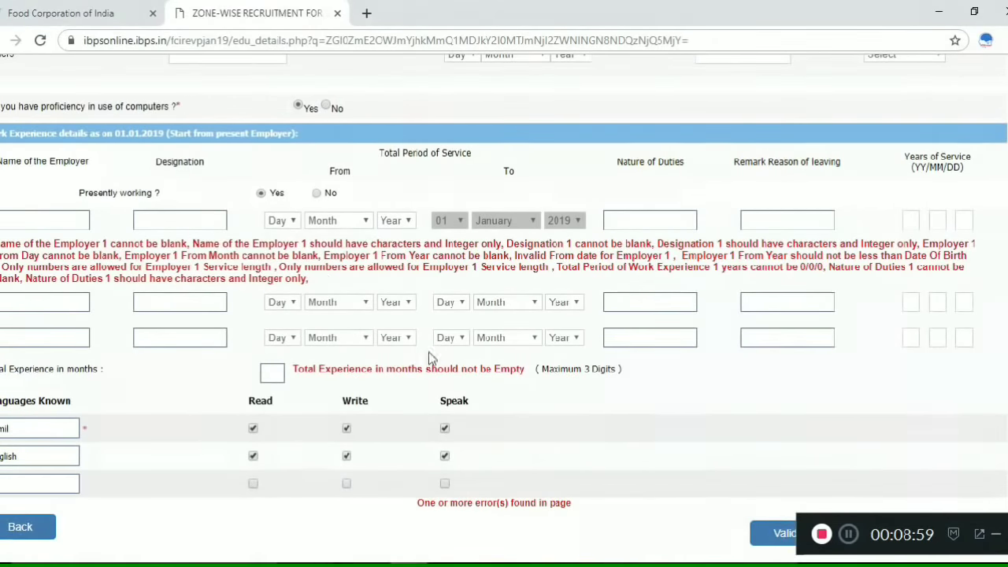
click(317, 193)
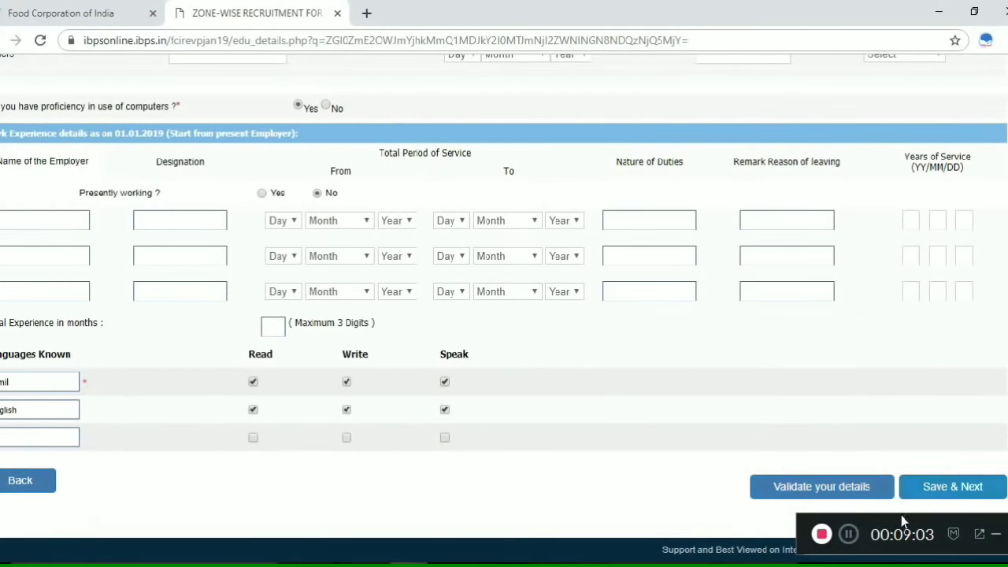
click(937, 486)
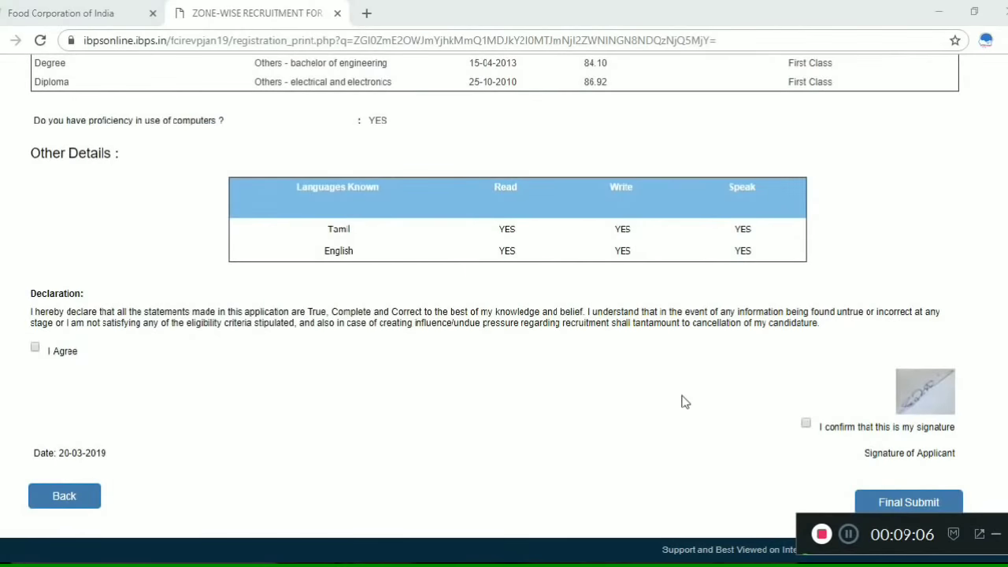
Tick I Agree, confirm the signature and photo, and Final Submit the preview
scroll(682, 390, up, 20)
scroll(682, 376, down, 20)
click(34, 348)
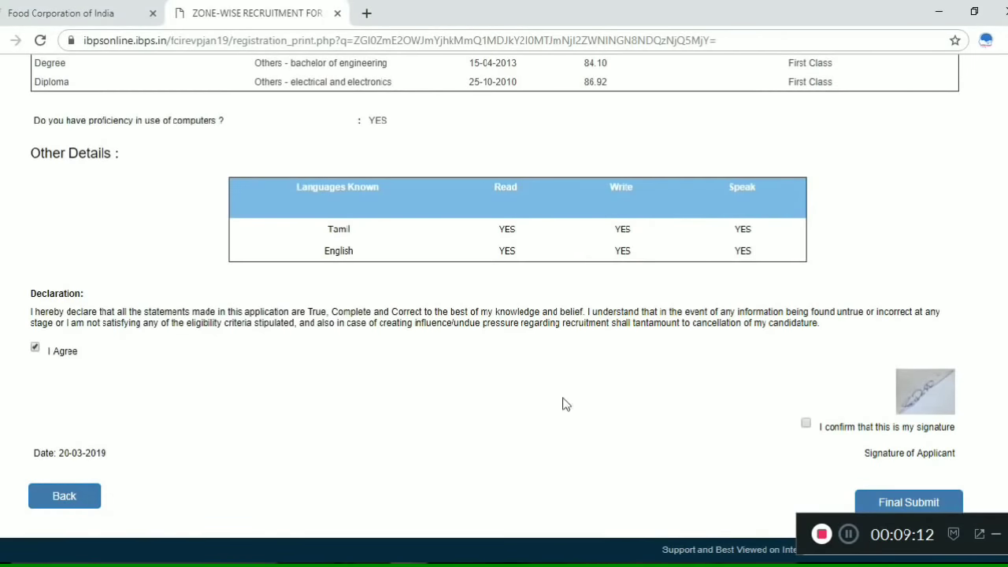
click(805, 425)
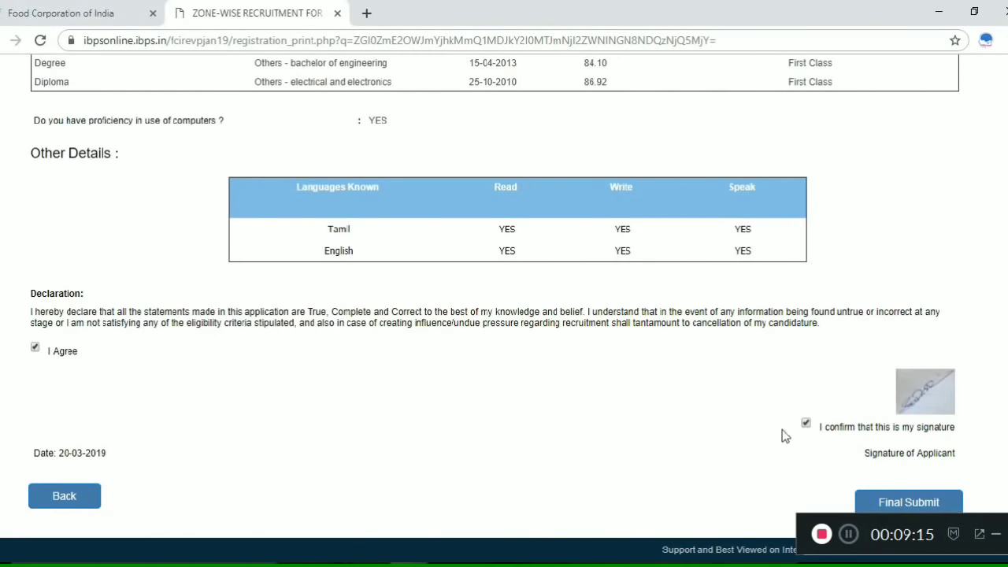
click(868, 512)
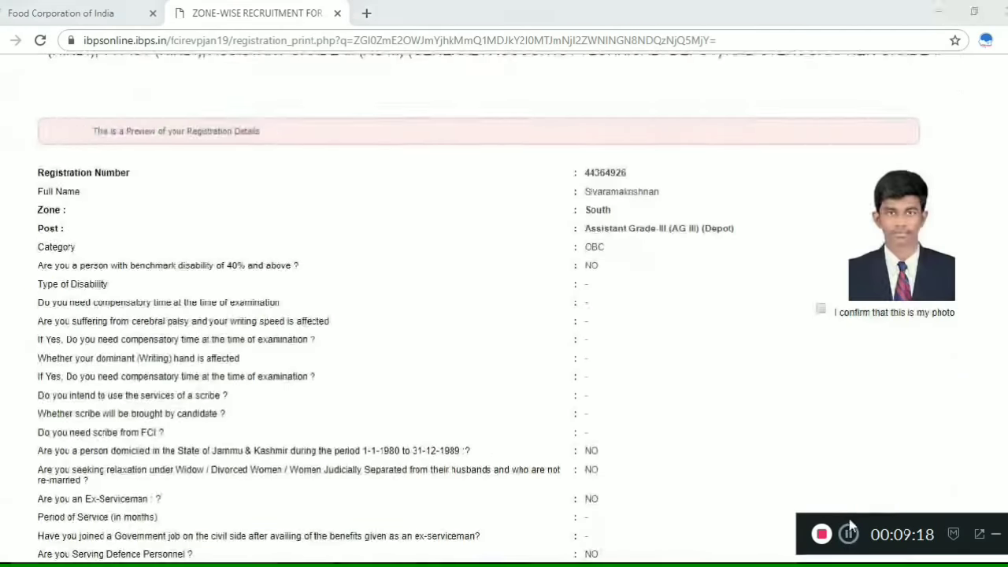
click(822, 311)
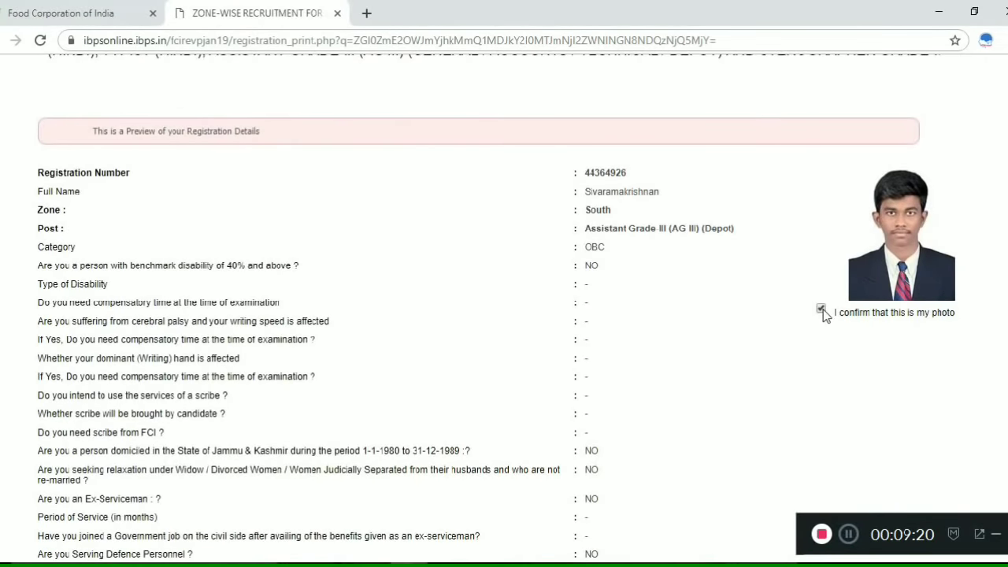
click(848, 535)
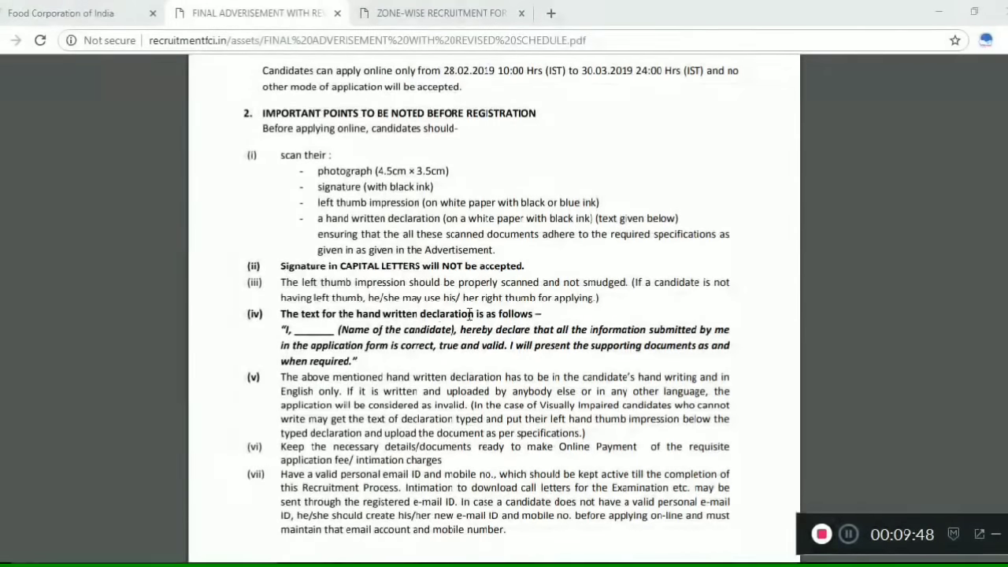
Read the FCI advertisement PDF's handwritten declaration and scanning rules, then return to Uploads
scroll(547, 313, up, 1)
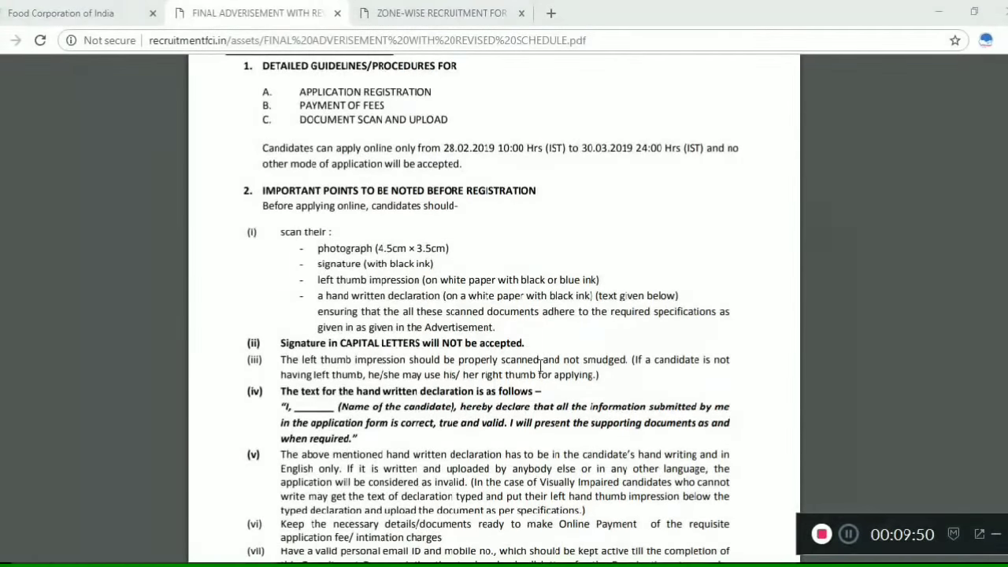
scroll(289, 347, down, 1)
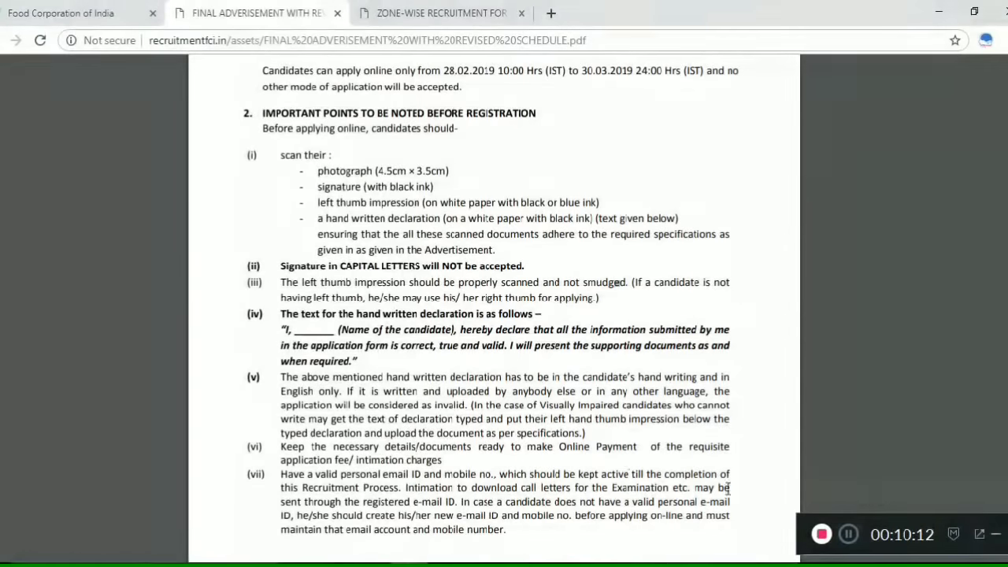
scroll(783, 477, down, 1)
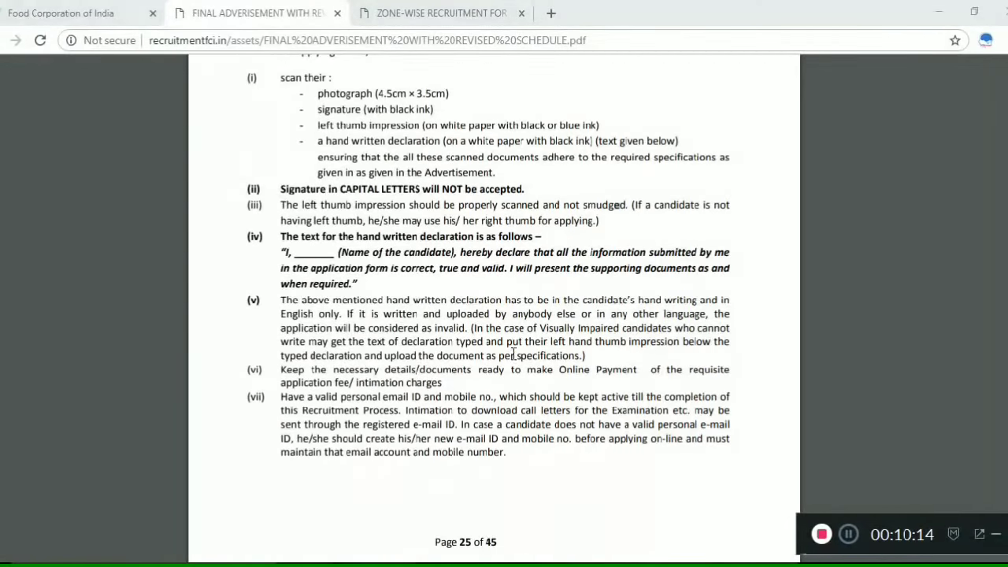
scroll(474, 517, down, 3)
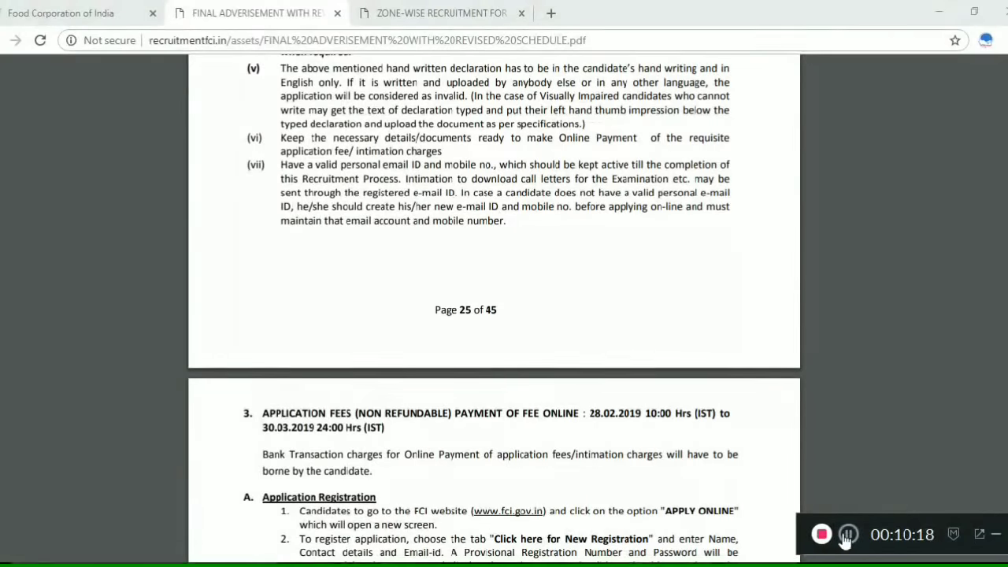
click(848, 535)
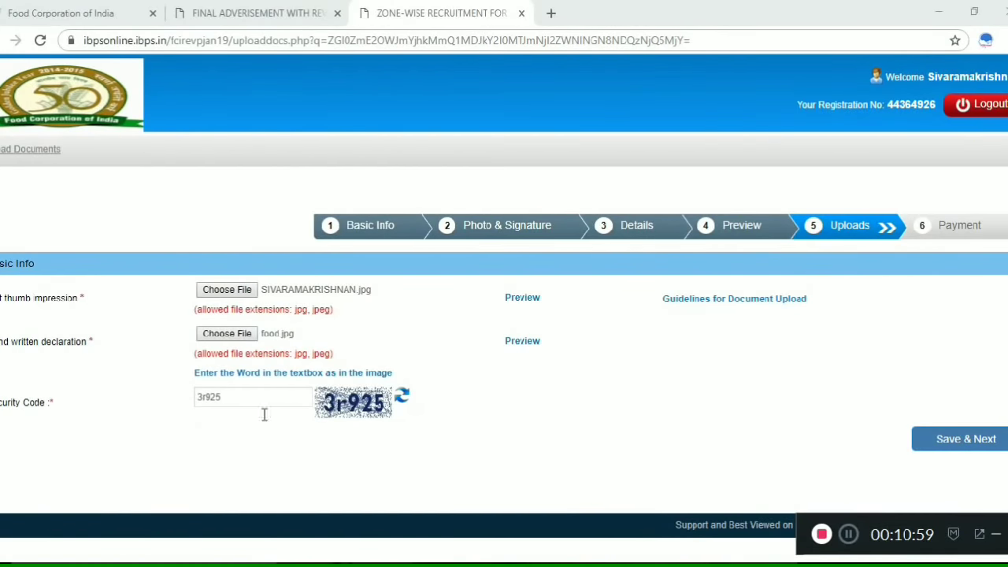
Save the thumb impression and handwritten declaration uploads to reach the 500.00 Payment step
click(967, 447)
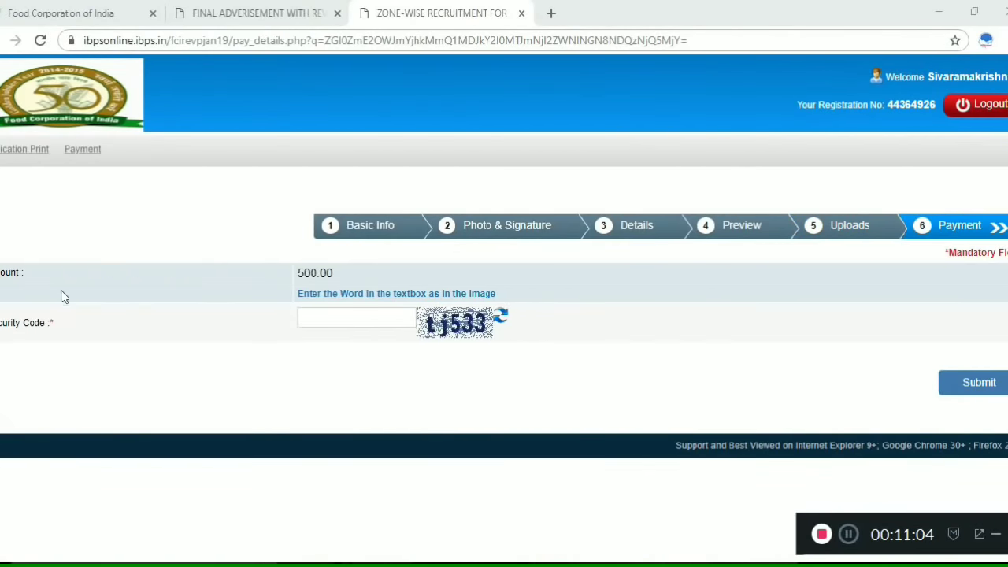
Enter the security code and confirm submitting the 500.00 fee
click(359, 318)
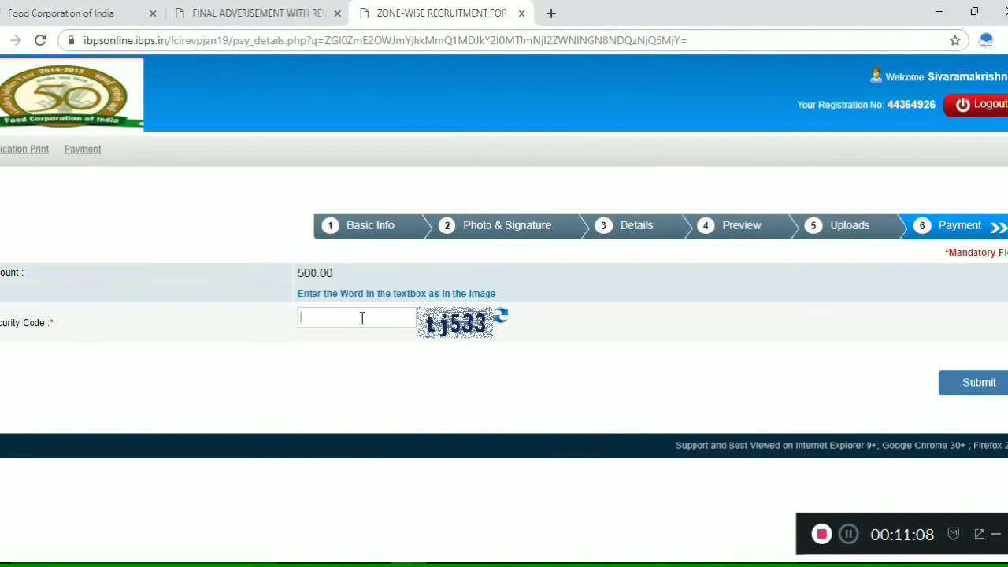
text(tj533)
key(Return)
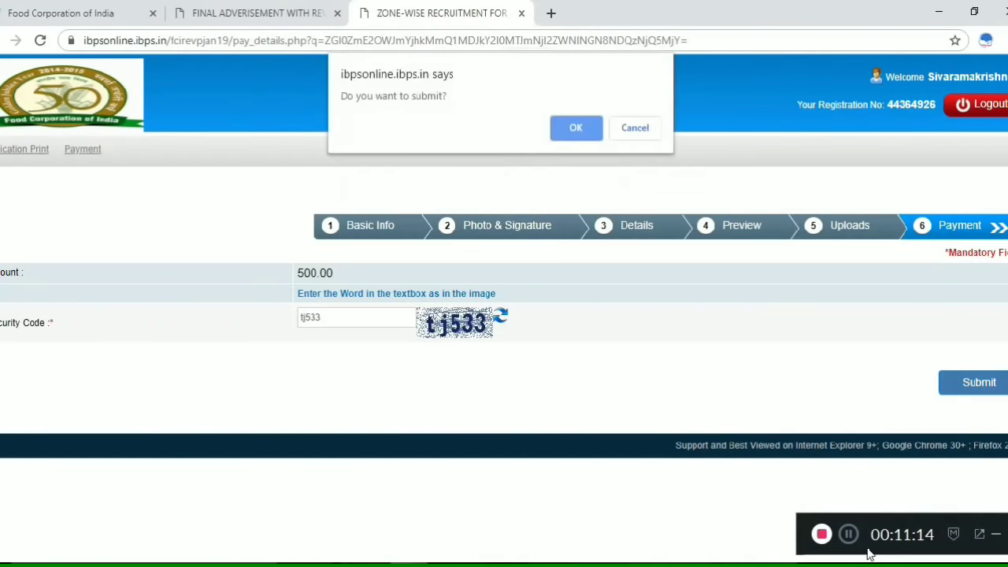
click(579, 132)
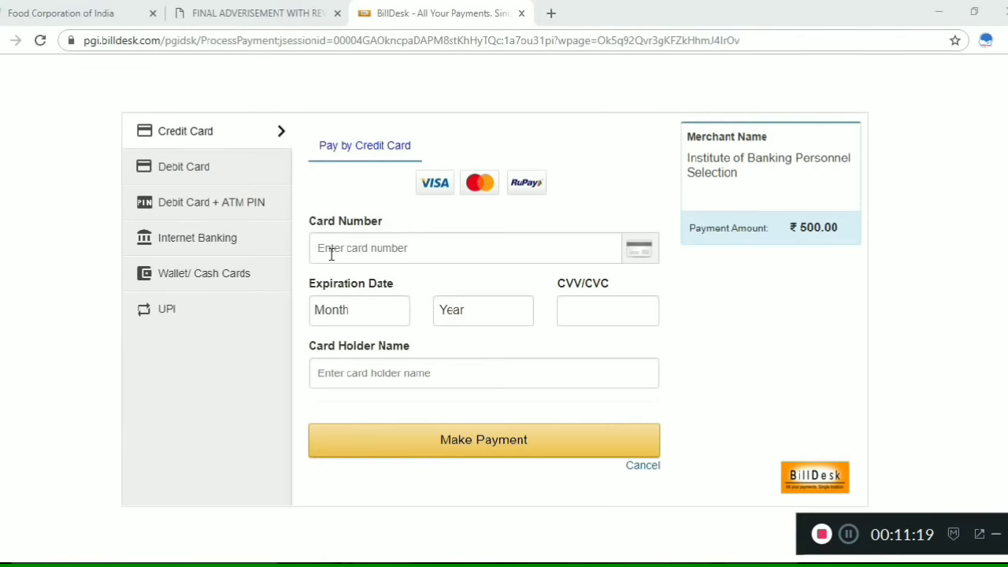
Select Debit Card as the payment method for the ₹500.00 fee
click(221, 172)
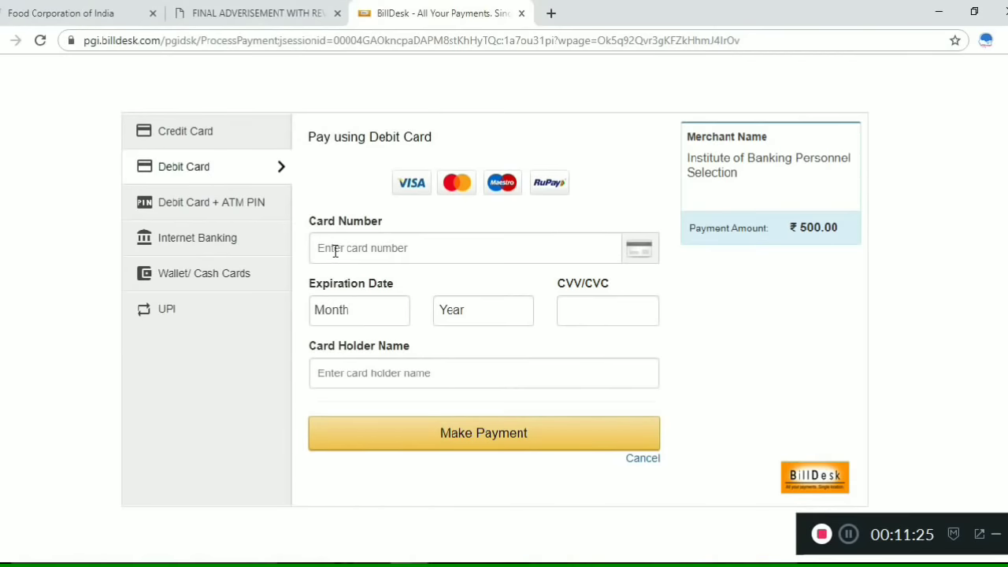